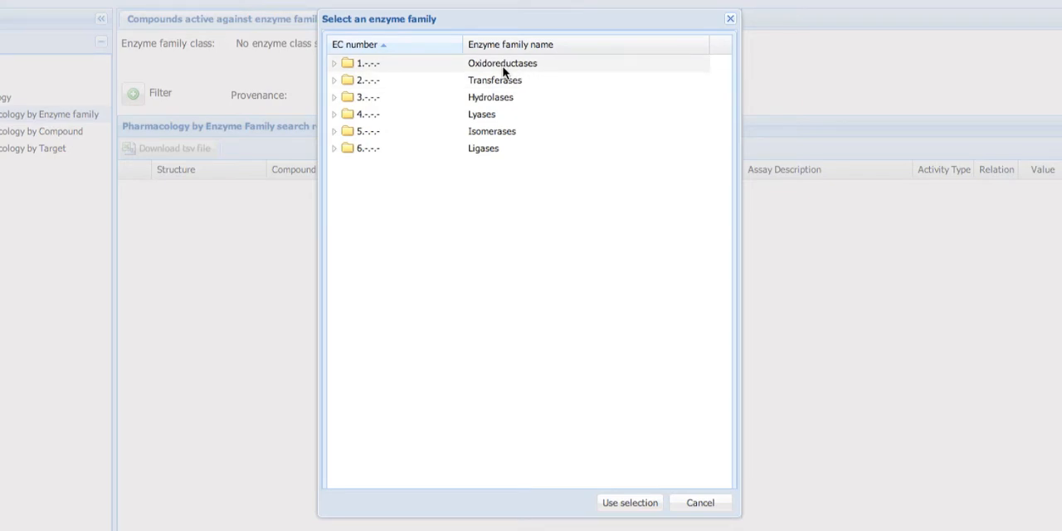
# Search for compounds active against the 1.-.-.- Oxidoreductases enzyme family and look through the results.
pyautogui.click(502, 66)
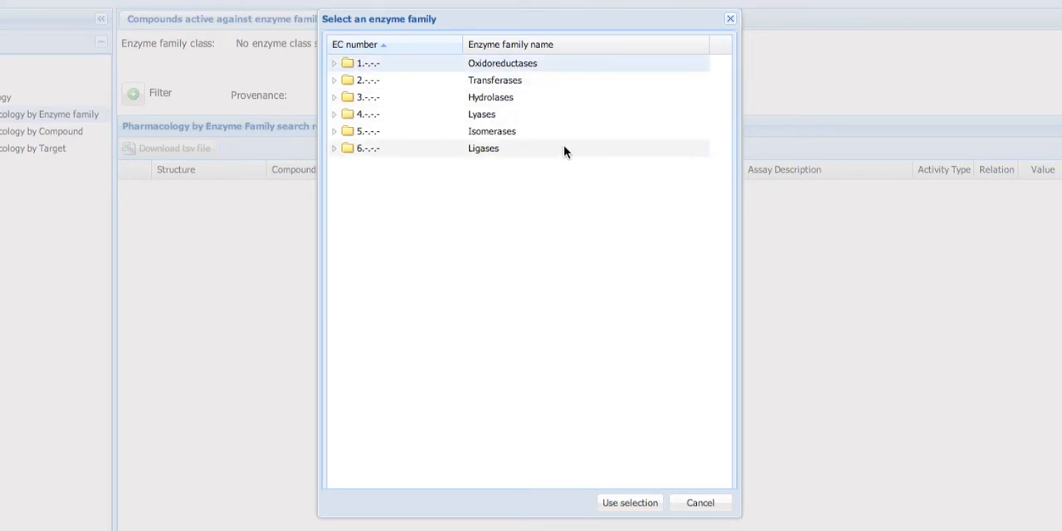
pyautogui.click(623, 503)
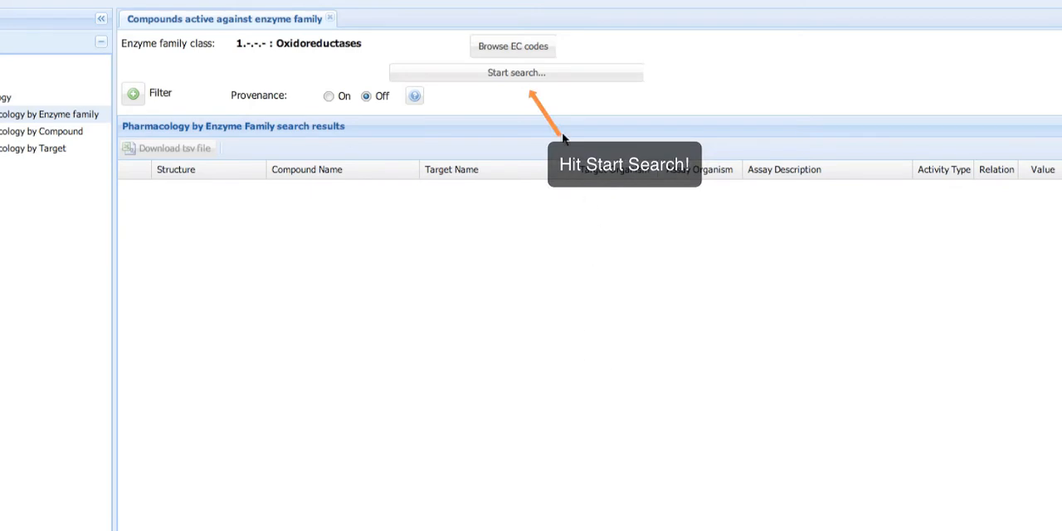
pyautogui.click(540, 80)
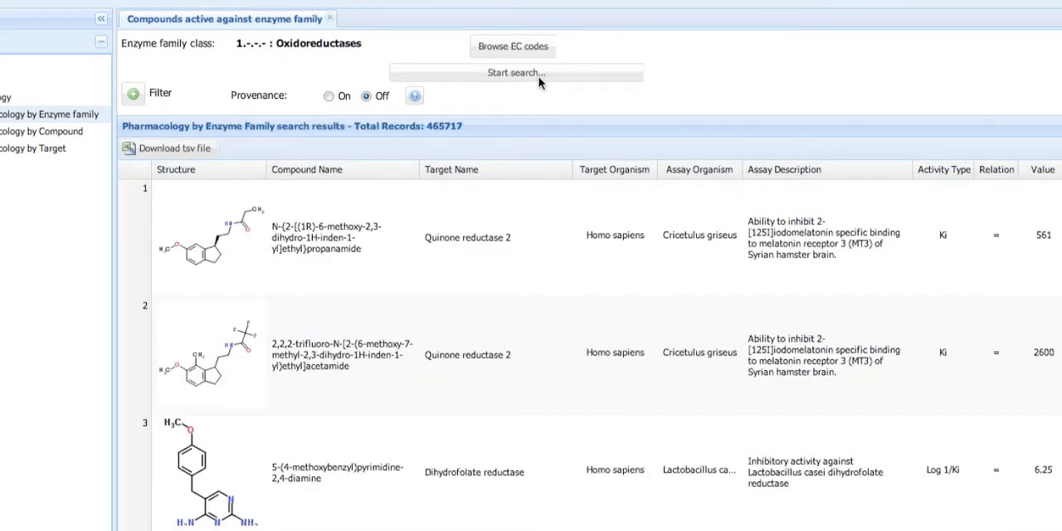
pyautogui.scroll(-2, 459, 309)
pyautogui.scroll(2, 458, 309)
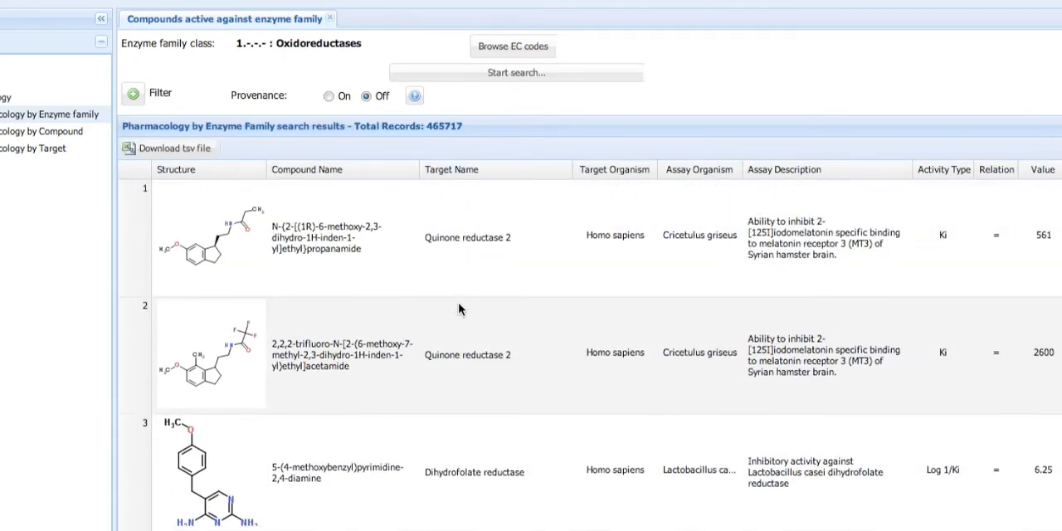
# Choose 2.5.1.18 Glutathione transferase, within Transferases group 2.5.1.-, as the enzyme family class.
pyautogui.click(538, 52)
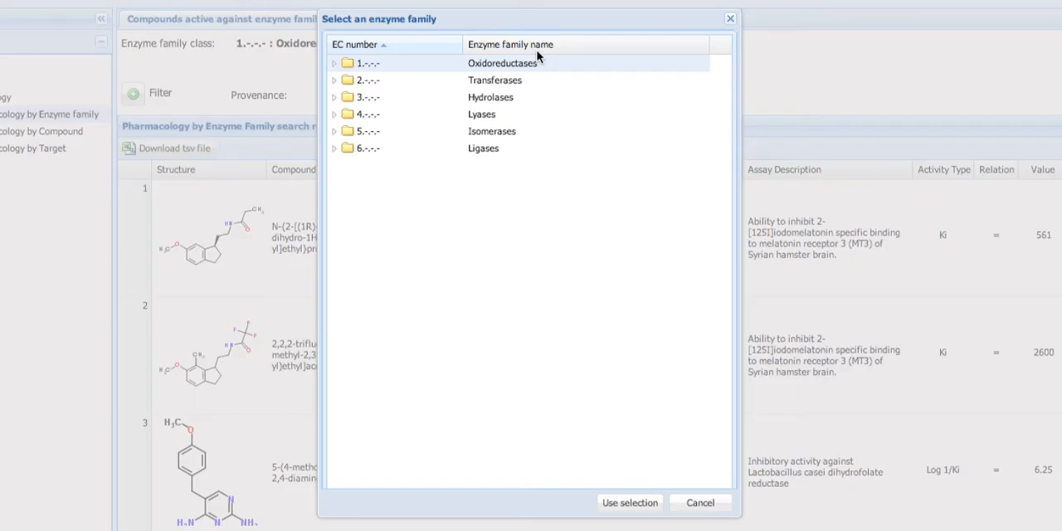
pyautogui.click(333, 63)
pyautogui.click(334, 63)
pyautogui.click(334, 80)
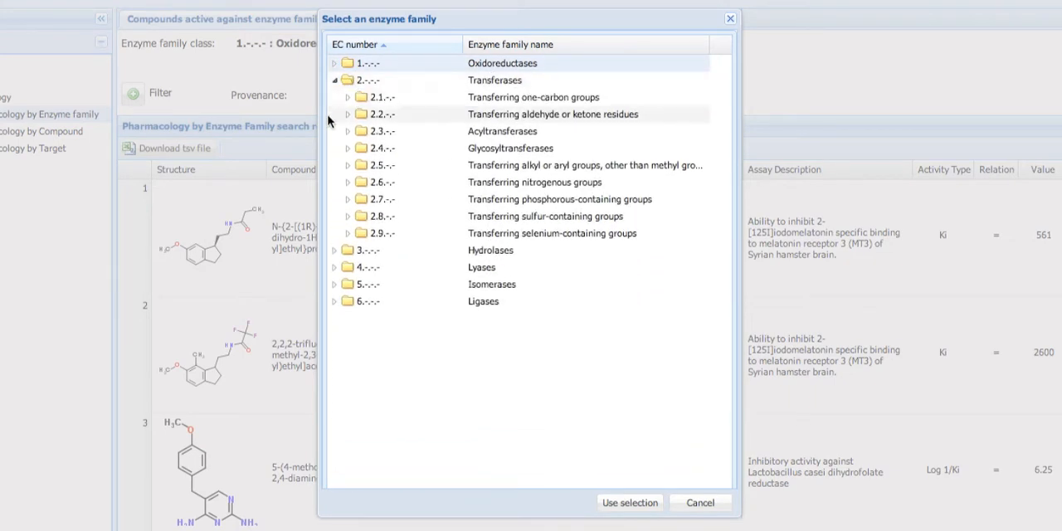
pyautogui.click(347, 165)
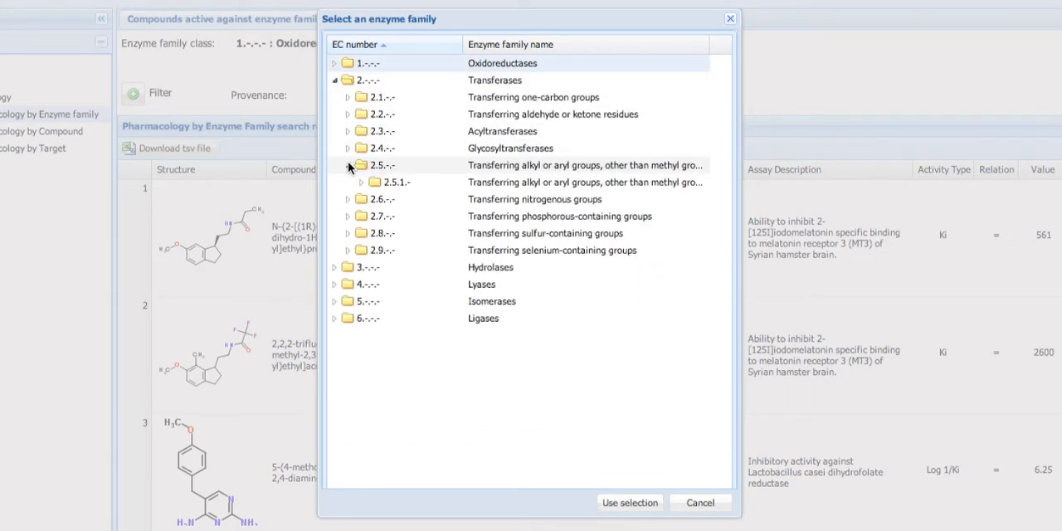
pyautogui.click(361, 184)
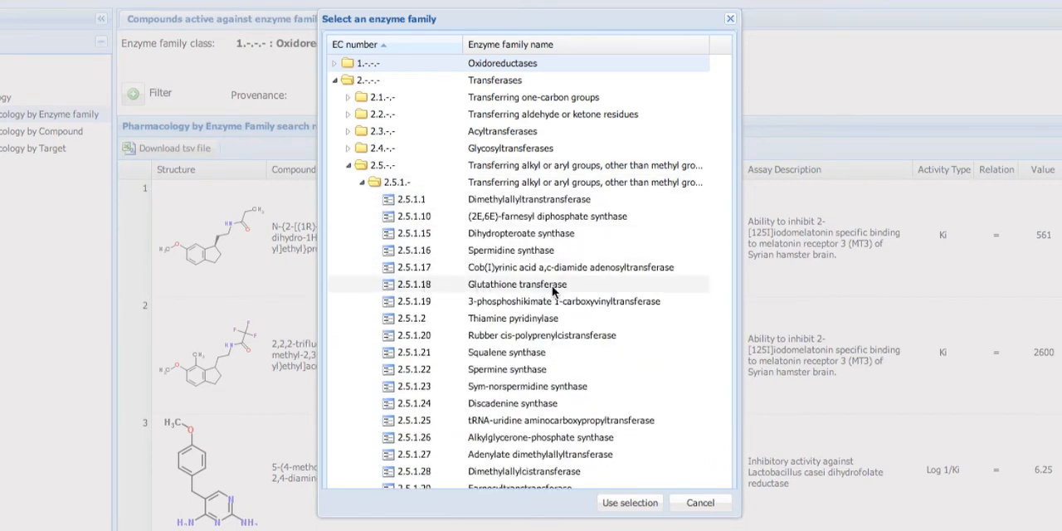
pyautogui.click(535, 288)
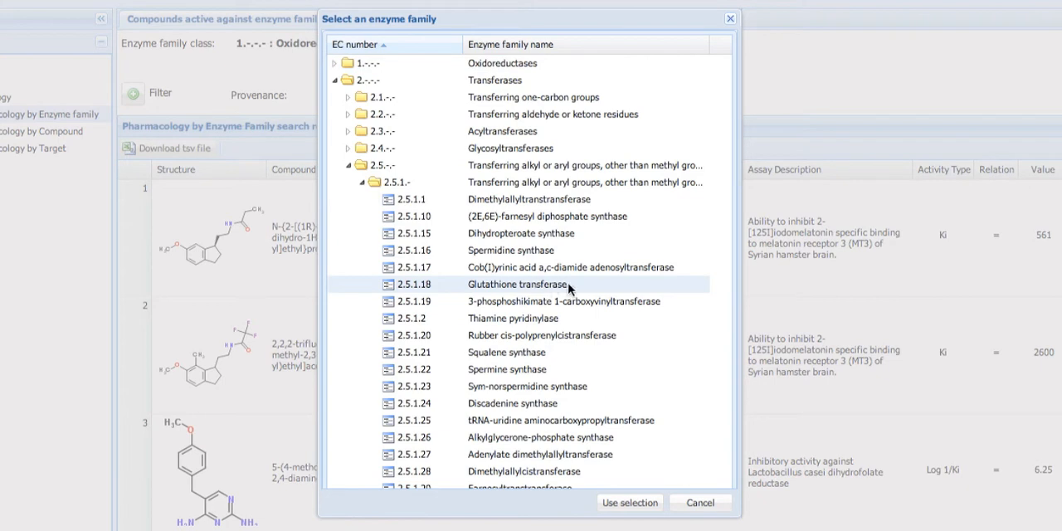
pyautogui.click(624, 503)
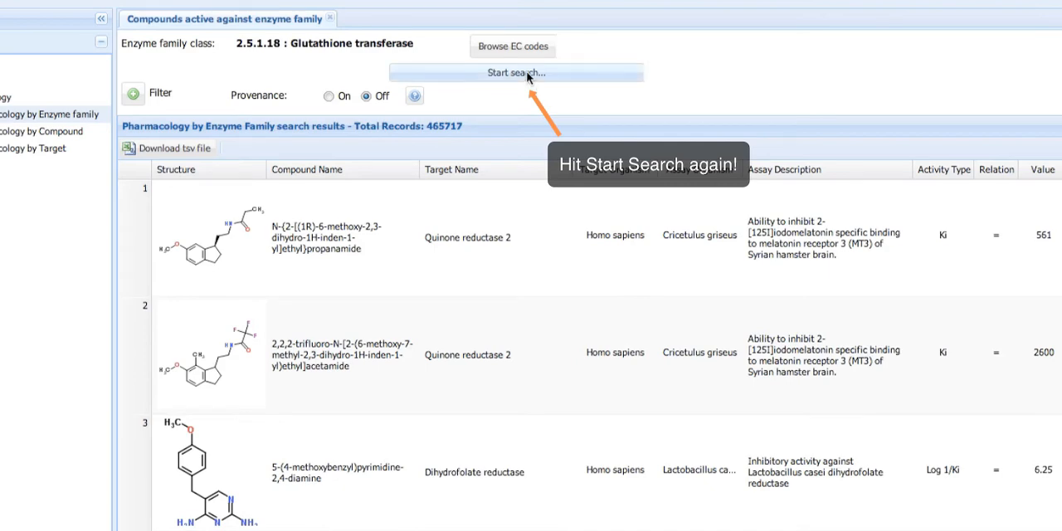
# Run the pharmacology search for the chosen enzyme family and look through the first records.
pyautogui.click(528, 78)
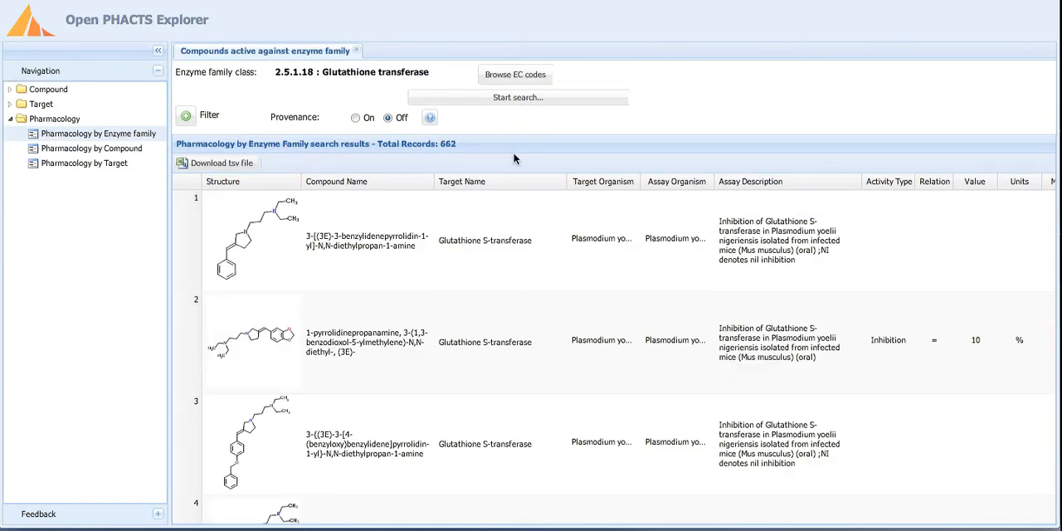
pyautogui.scroll(-2, 501, 232)
pyautogui.scroll(-2, 501, 233)
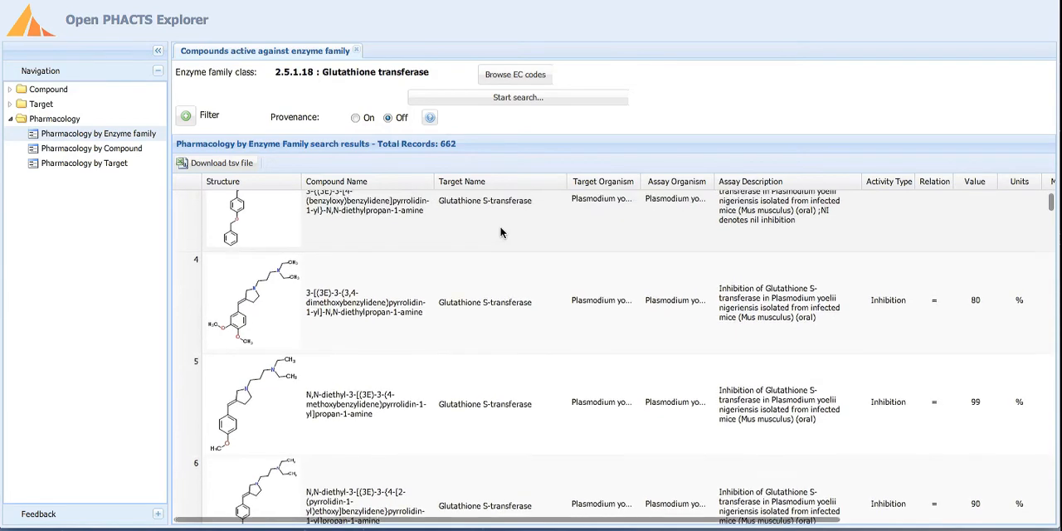
pyautogui.scroll(4, 501, 232)
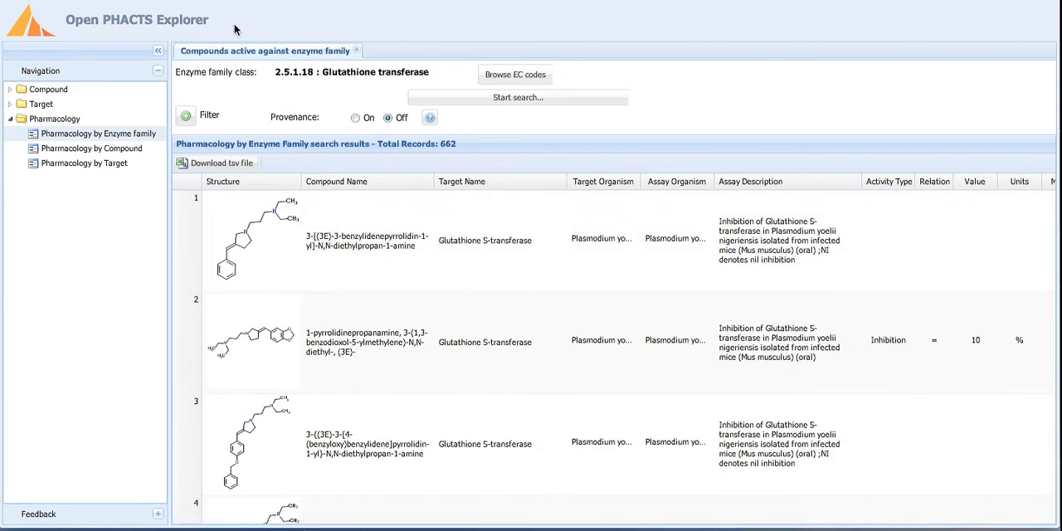
# Collapse the navigation area and turn on provenance to view the data sources across the result columns.
pyautogui.click(158, 52)
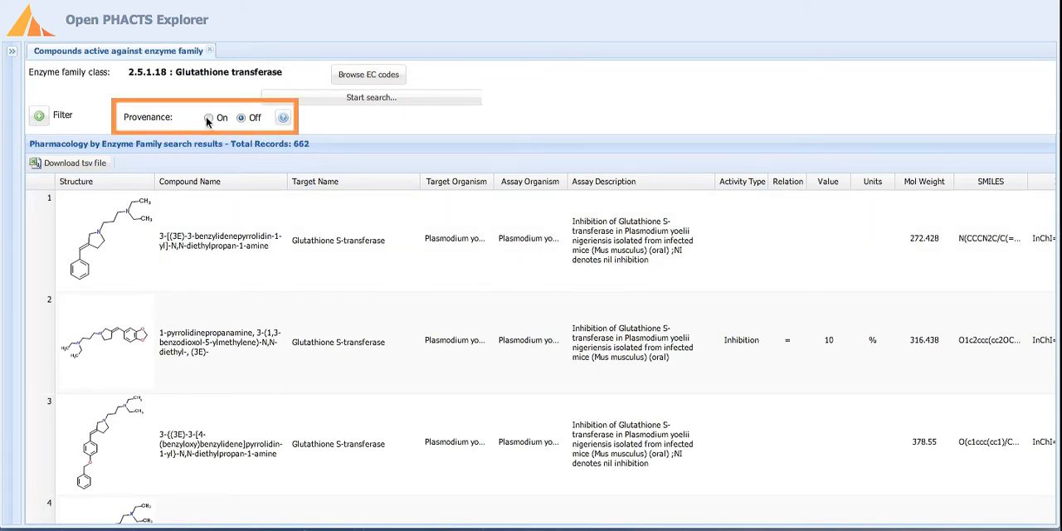
pyautogui.click(208, 118)
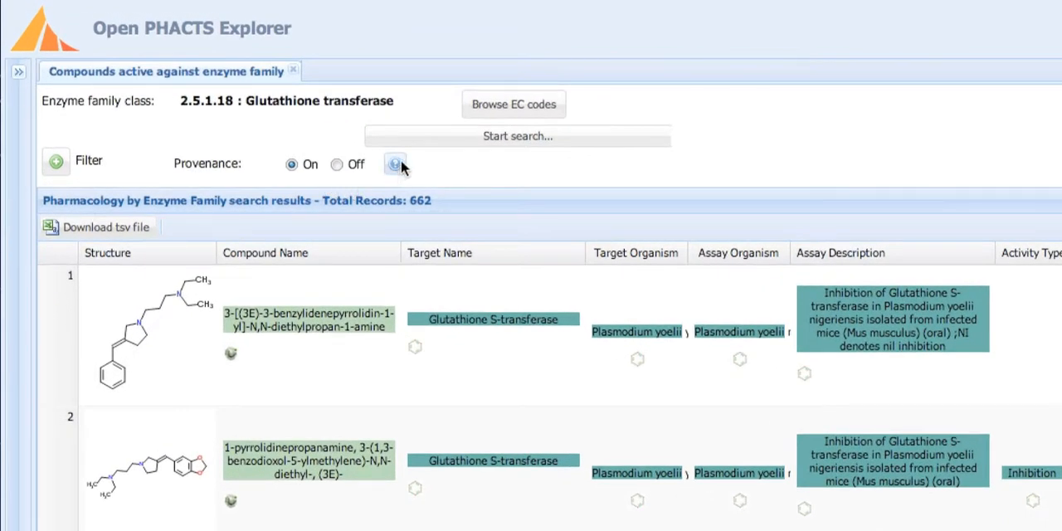
pyautogui.moveTo(287, 119)
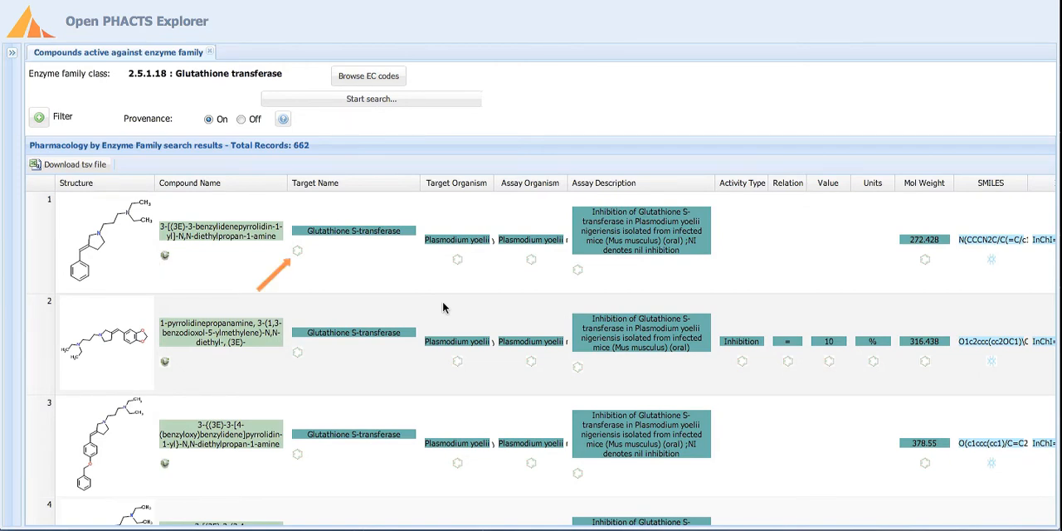
pyautogui.hscroll(3, 443, 308)
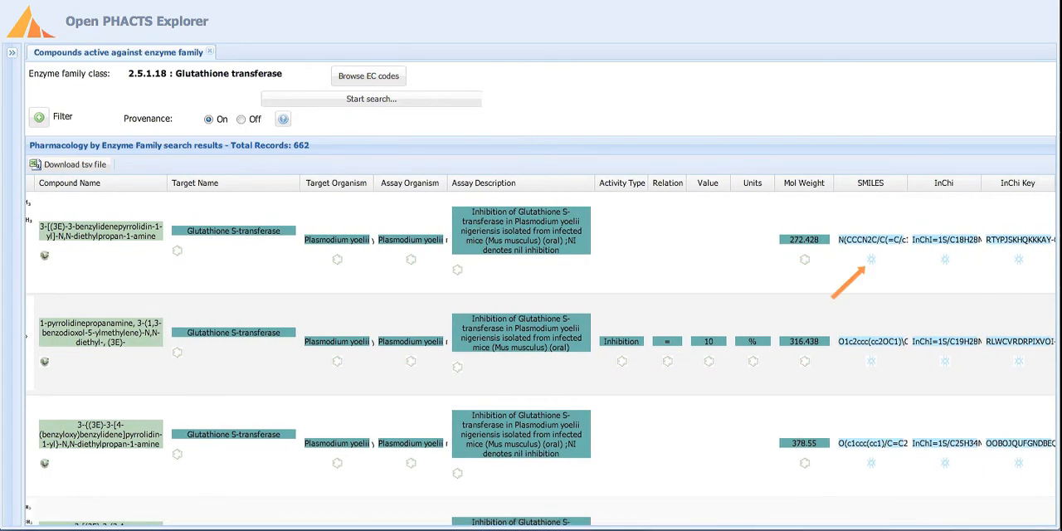
pyautogui.hscroll(-3, 540, 350)
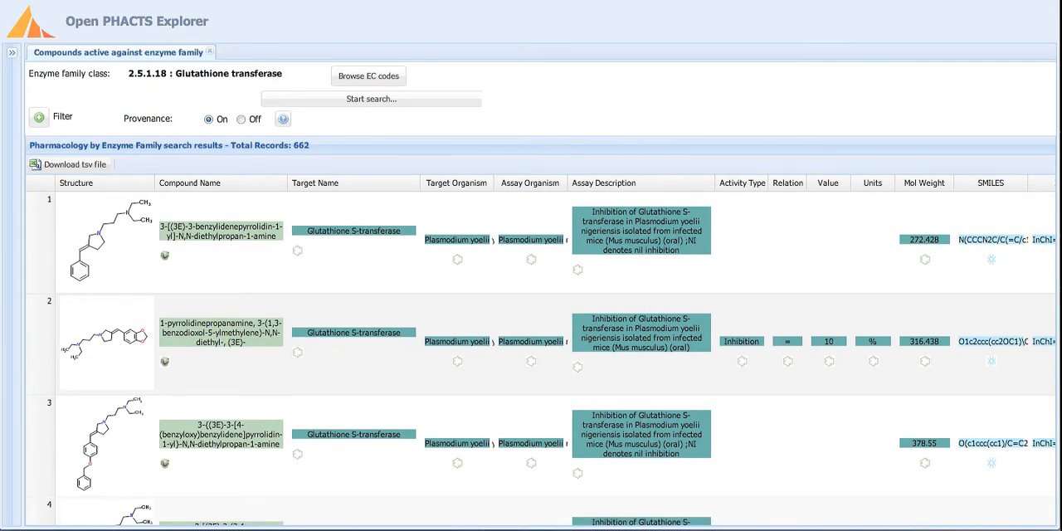
# View the ChEMBL assay report card behind the first record's assay description, then close it.
pyautogui.click(576, 272)
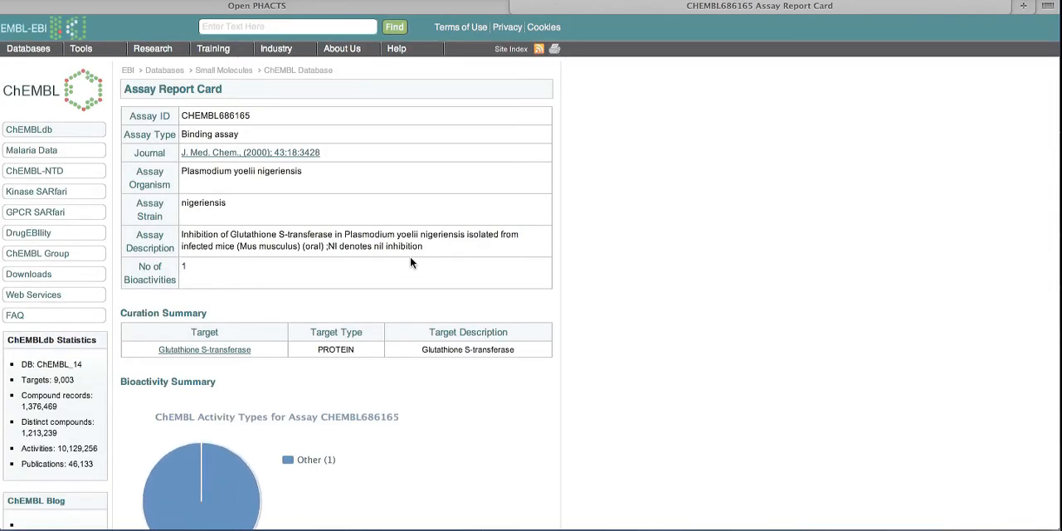
pyautogui.scroll(-5, 410, 259)
pyautogui.scroll(5, 410, 262)
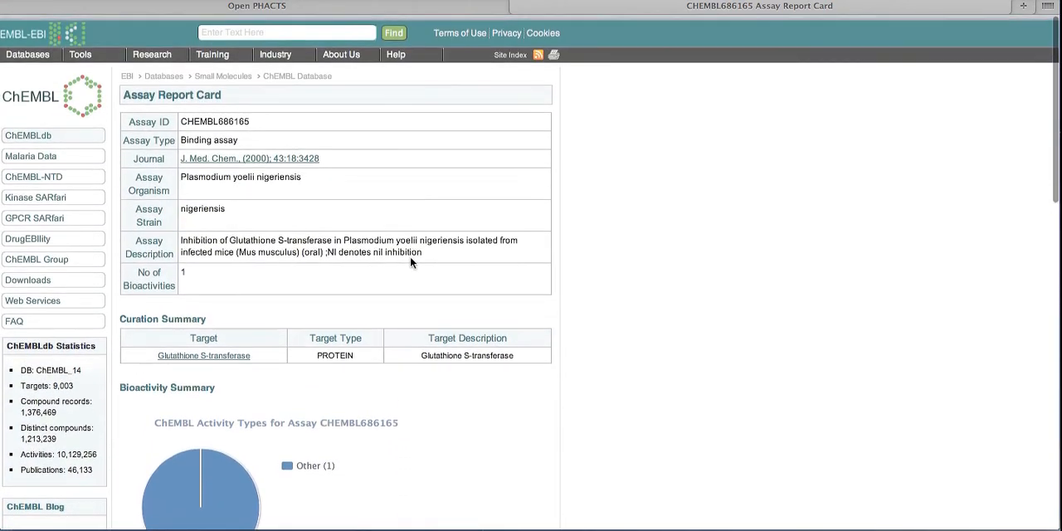
pyautogui.click(505, 6)
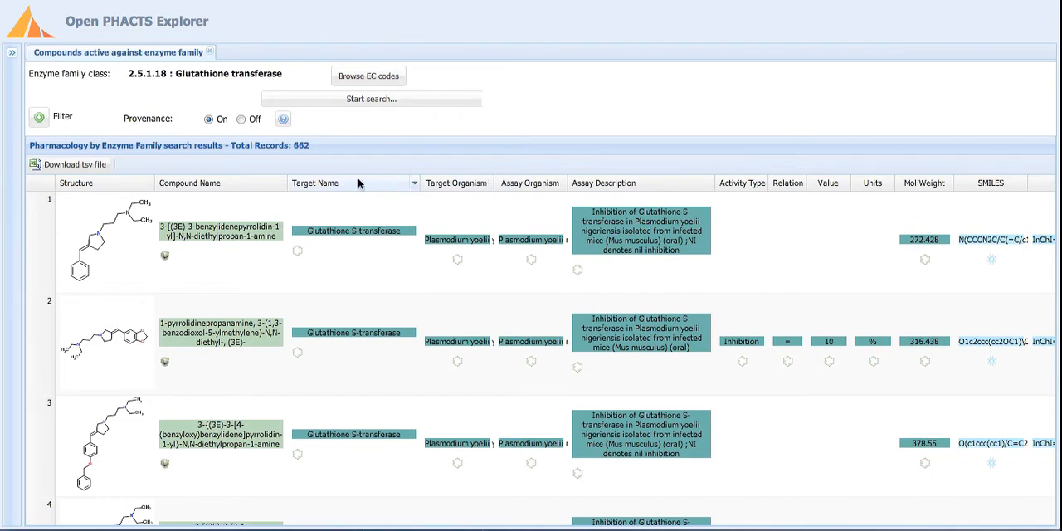
# Turn provenance off and examine the target, assay, activity and compound property columns of the results.
pyautogui.click(241, 120)
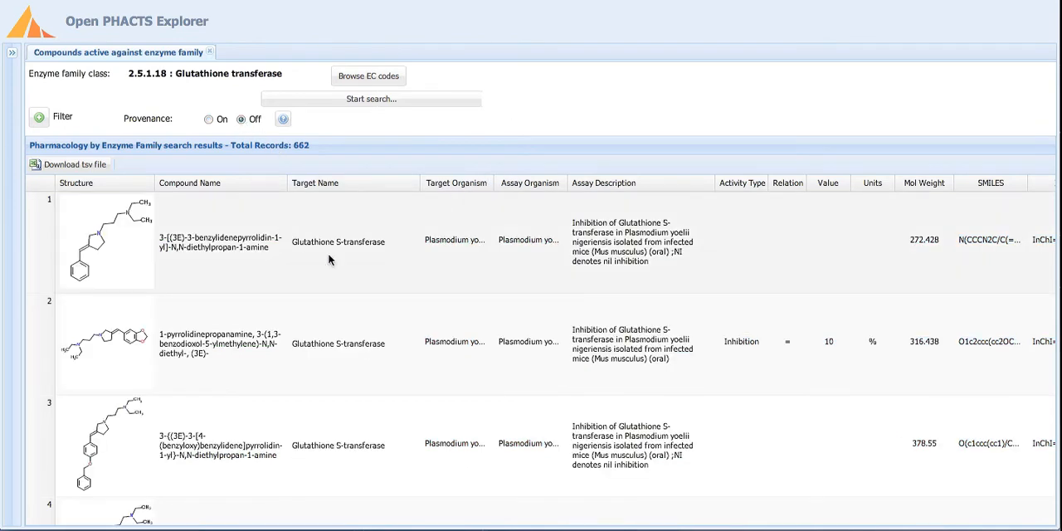
pyautogui.scroll(-5, 398, 303)
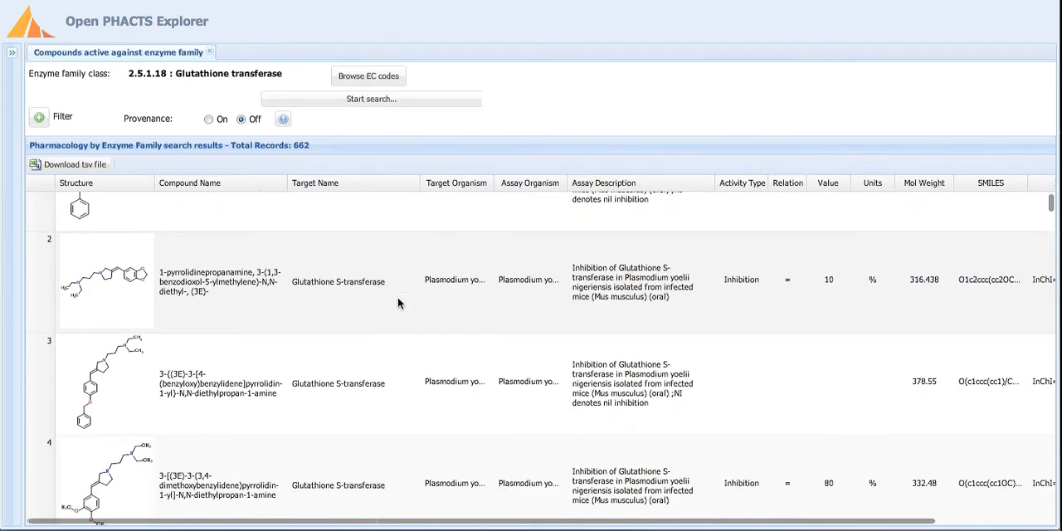
pyautogui.scroll(-7, 398, 302)
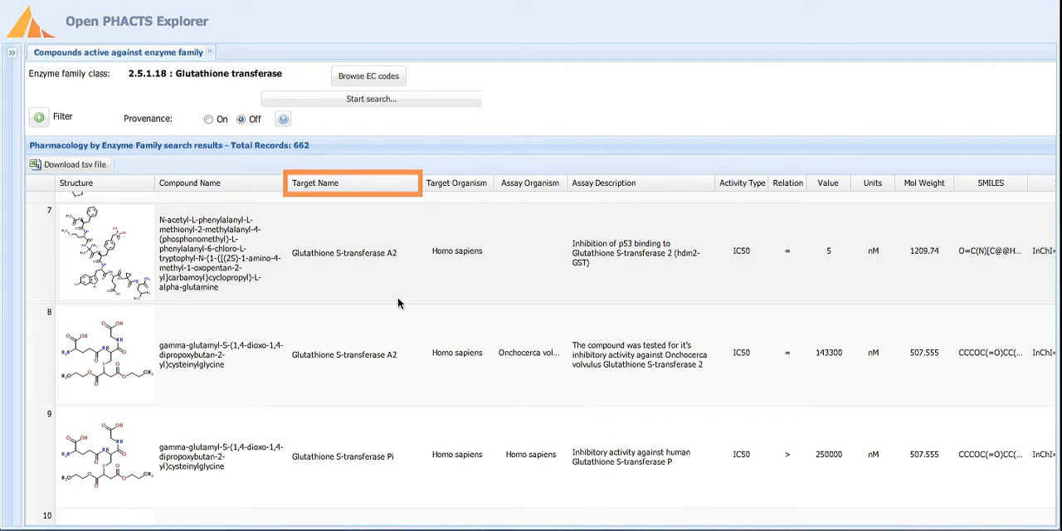
pyautogui.scroll(1, 397, 302)
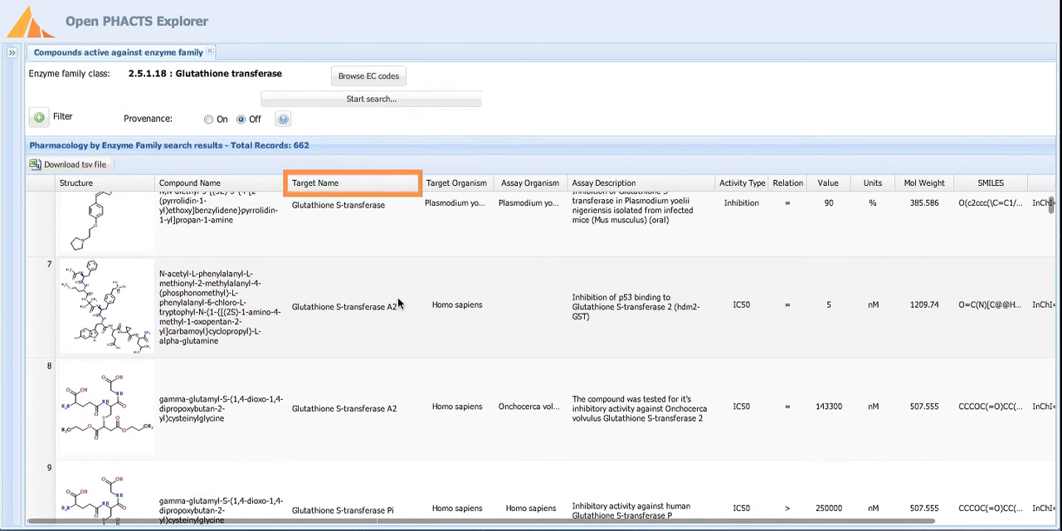
pyautogui.scroll(1, 398, 302)
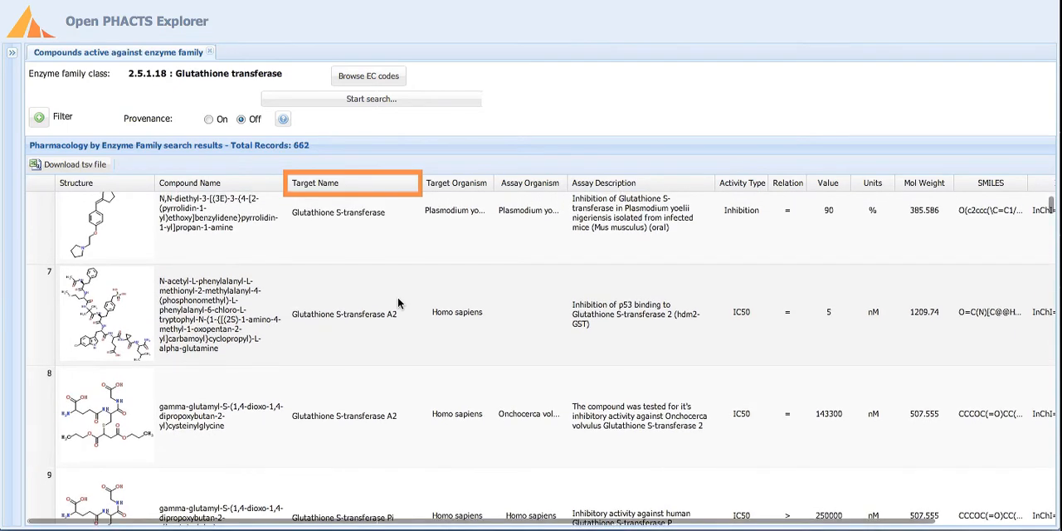
pyautogui.scroll(1, 398, 303)
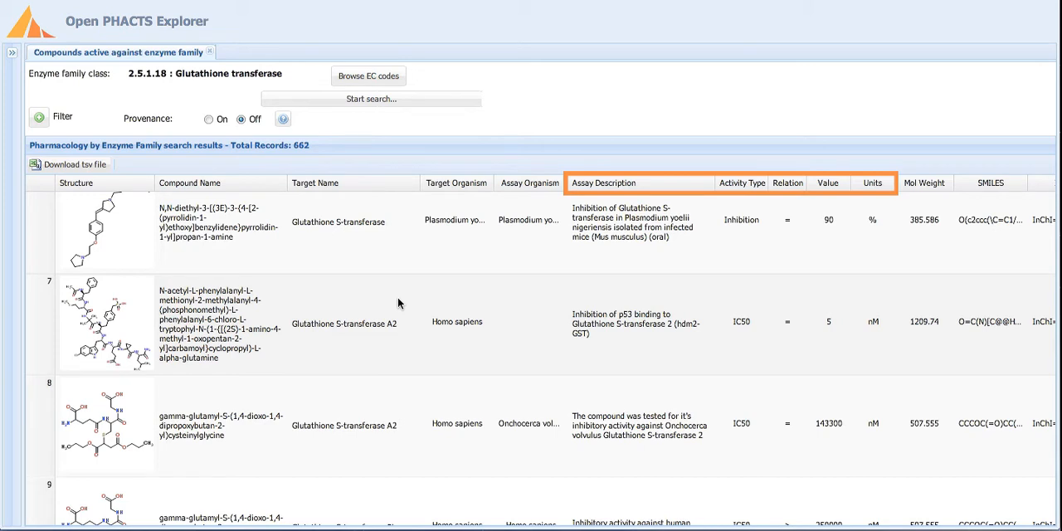
pyautogui.hscroll(3, 399, 298)
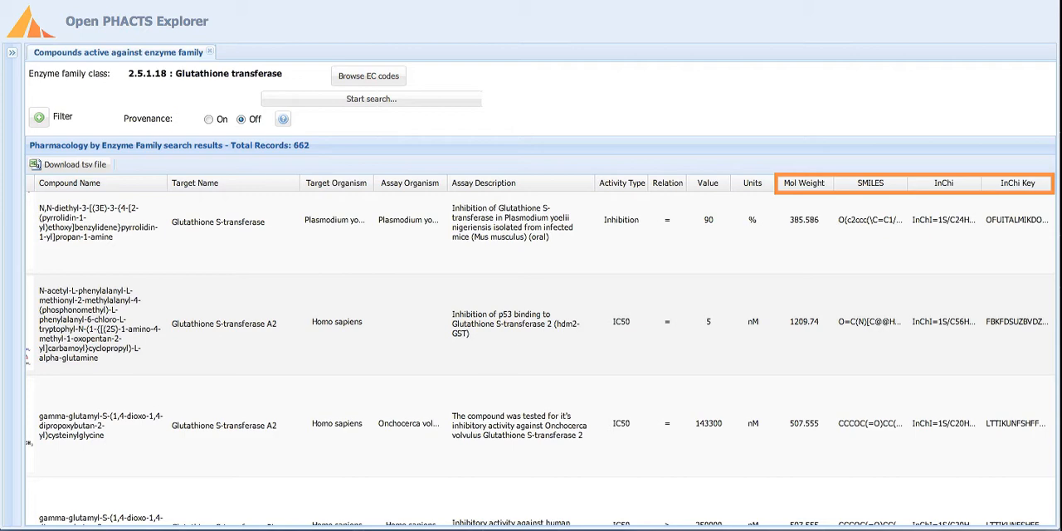
pyautogui.hscroll(-3, 451, 327)
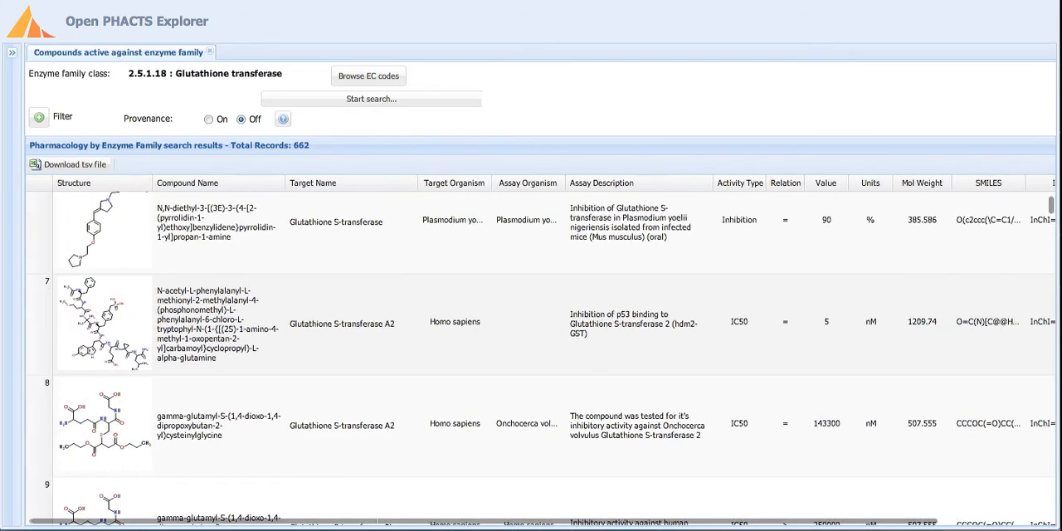
pyautogui.scroll(-4, 452, 330)
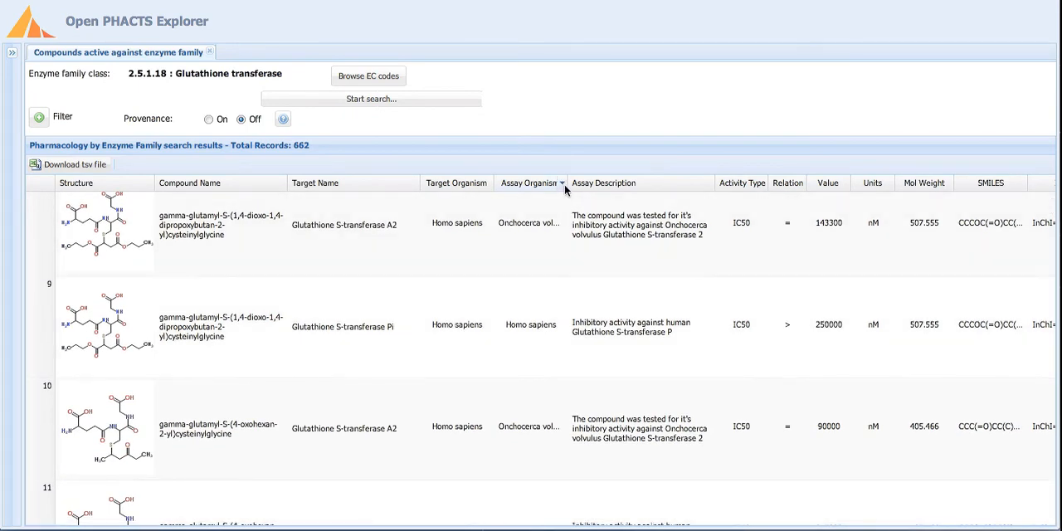
# Hide the SMILES, InChi and InChi Key columns, and move Target Organism between Assay Description and Activity Type.
pyautogui.click(562, 184)
pyautogui.moveTo(594, 250)
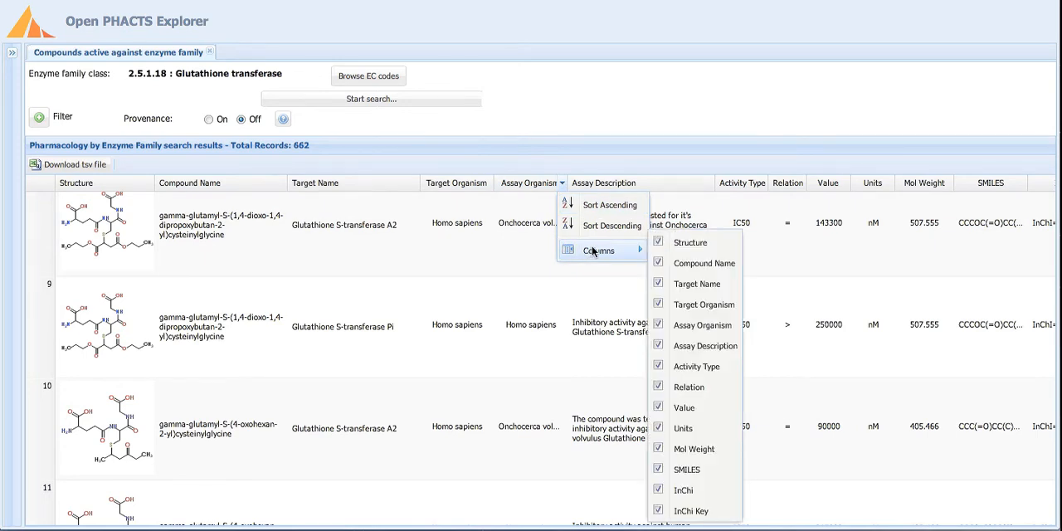
pyautogui.click(659, 470)
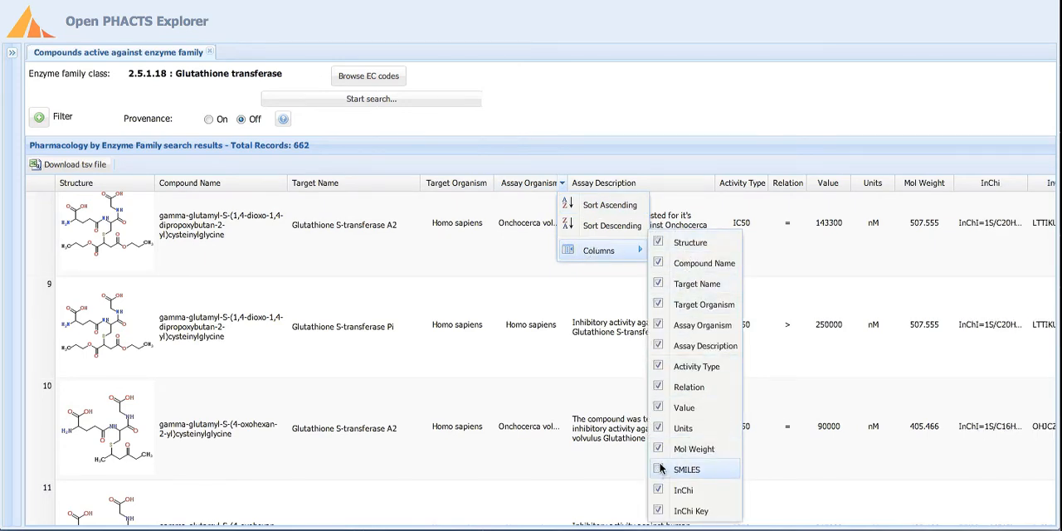
pyautogui.click(658, 490)
pyautogui.click(658, 511)
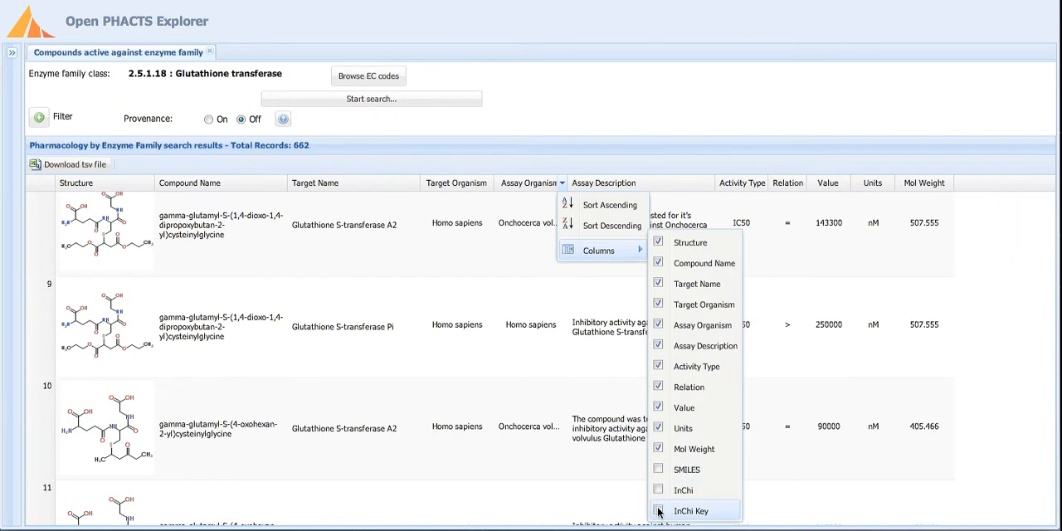
pyautogui.click(500, 357)
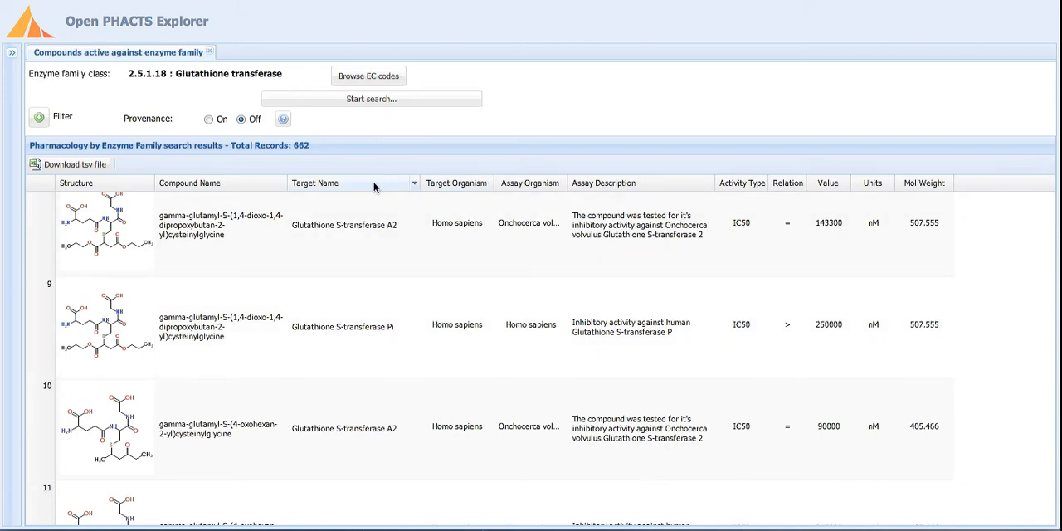
pyautogui.moveTo(450, 188); pyautogui.dragTo(716, 183)
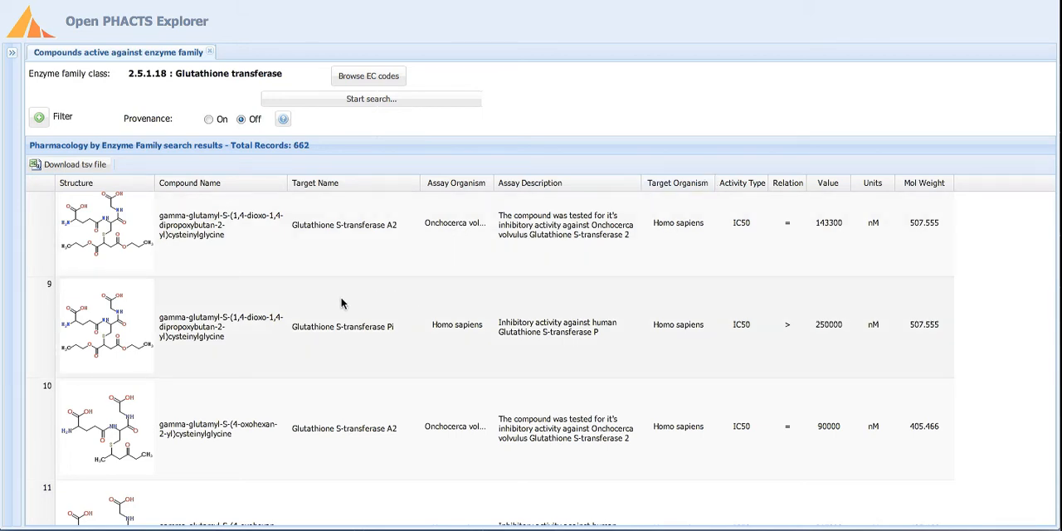
# Search by name for record 9's compound, gamma-glutamyl-S-(1,4-dioxo-1,4-dipropoxybutan-2-yl)cysteinylglycine, and open its compound details.
pyautogui.rightClick(341, 304)
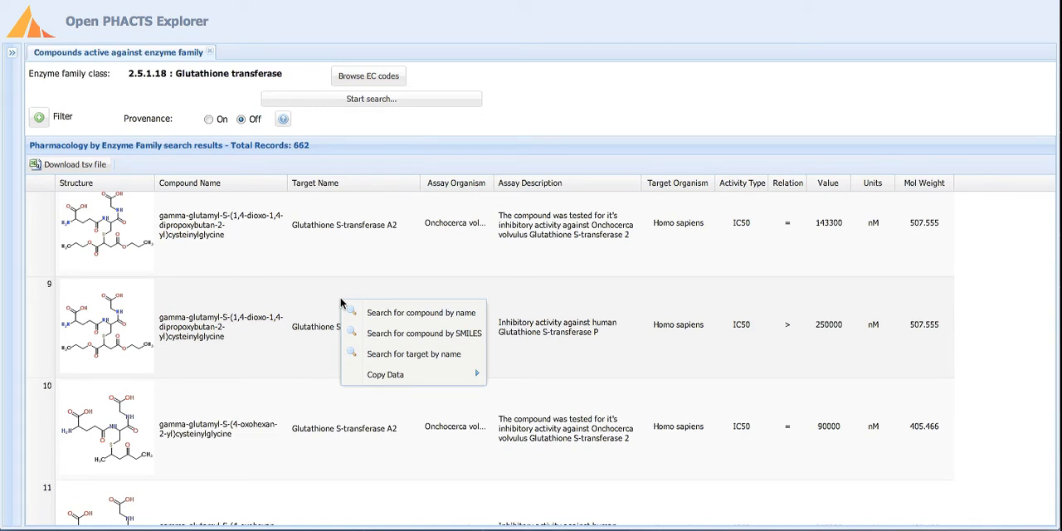
pyautogui.click(422, 315)
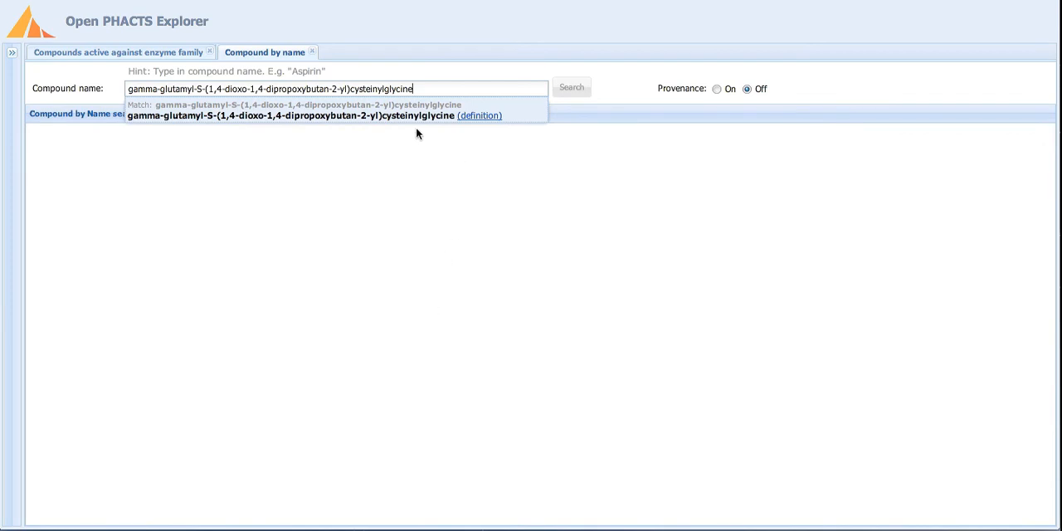
pyautogui.click(406, 115)
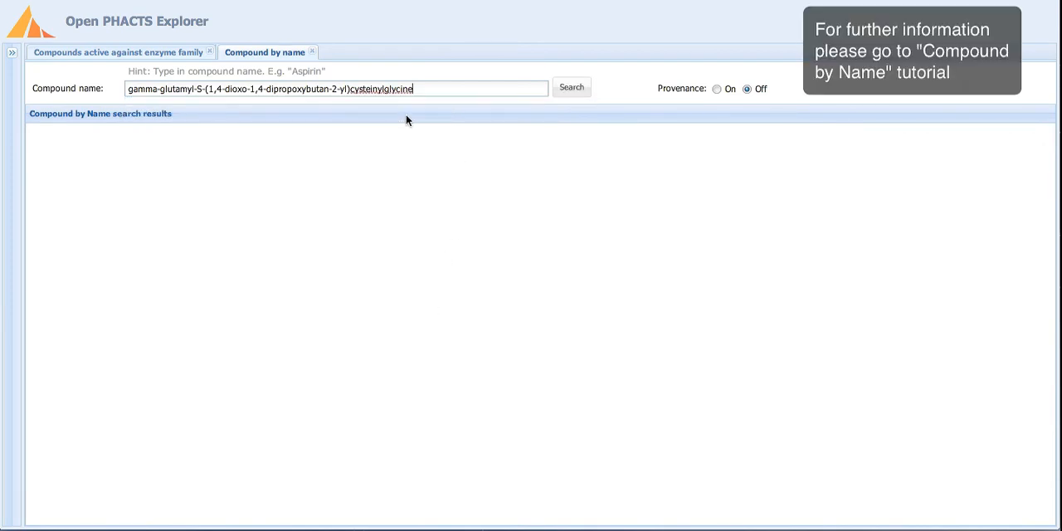
pyautogui.click(576, 94)
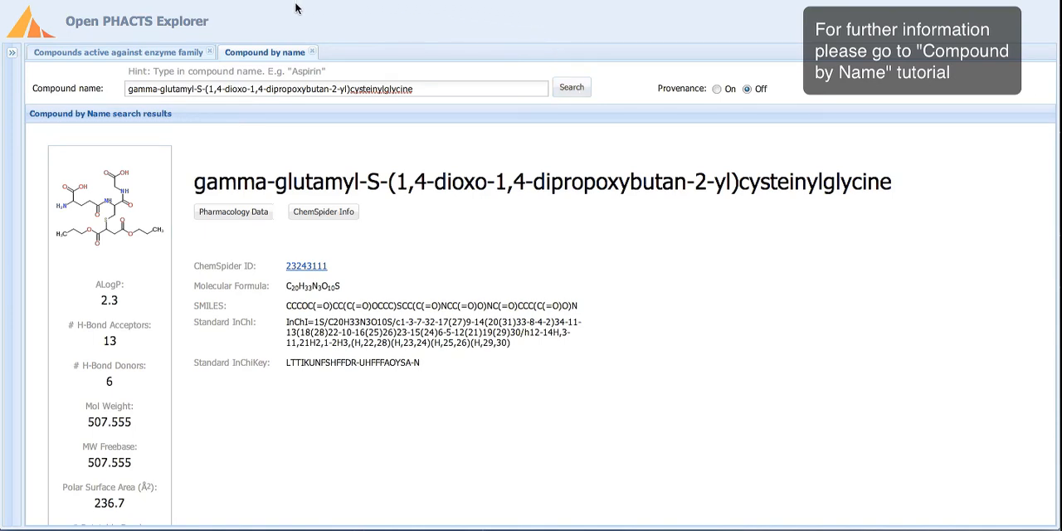
# From the enzyme family results, search for record 9's compound by SMILES, then set the search type to Structural similarity search.
pyautogui.click(130, 54)
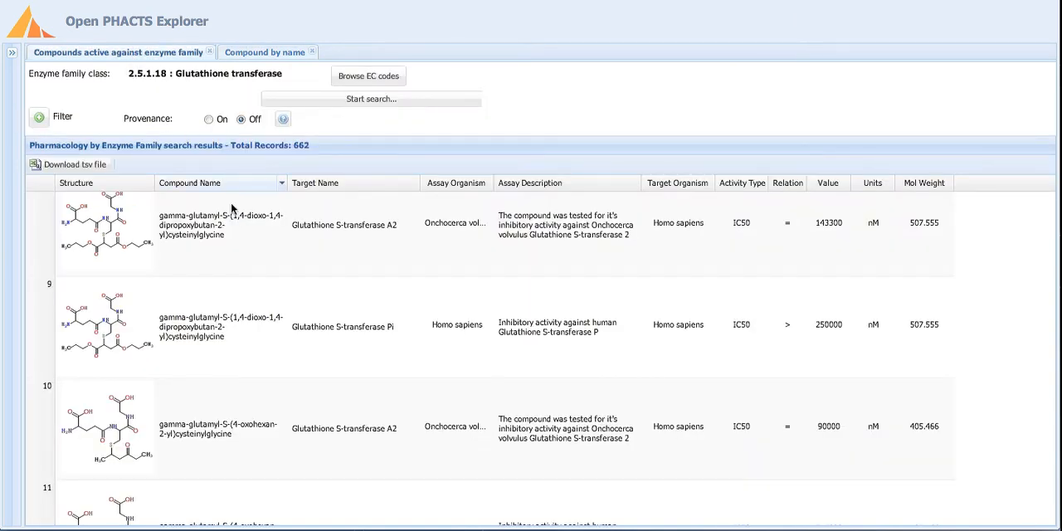
pyautogui.rightClick(344, 300)
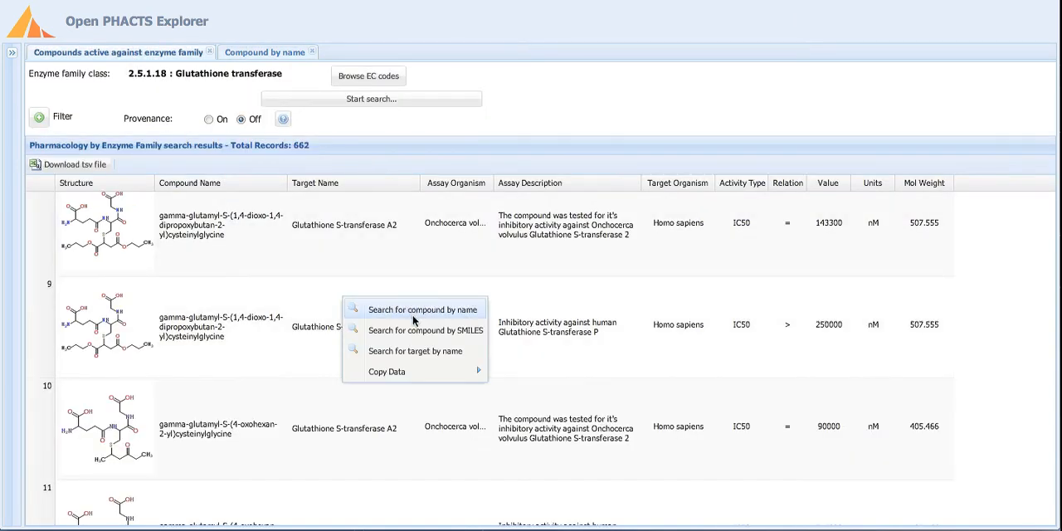
pyautogui.click(413, 327)
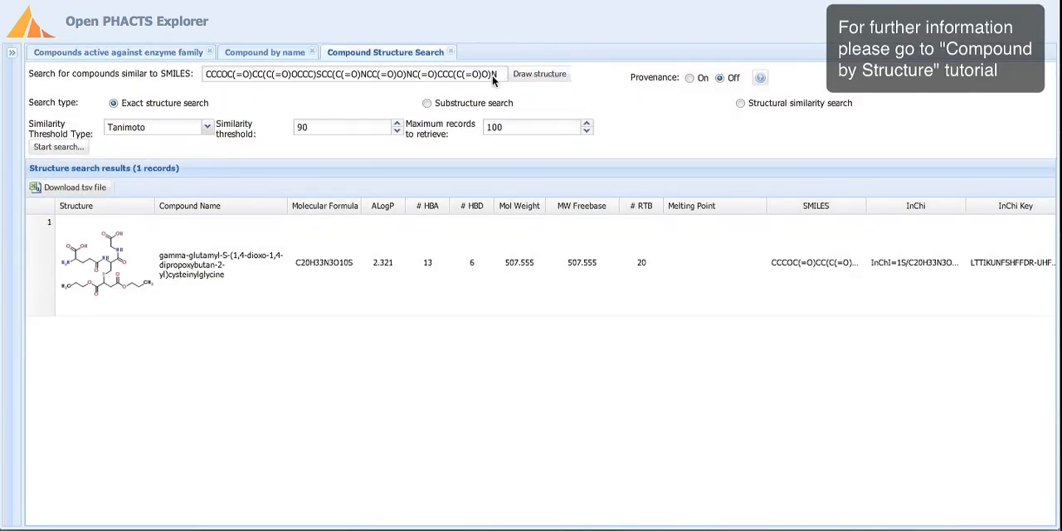
pyautogui.click(427, 103)
# Return to the enzyme family results and select record 9's compound name from its copyable data.
pyautogui.click(113, 53)
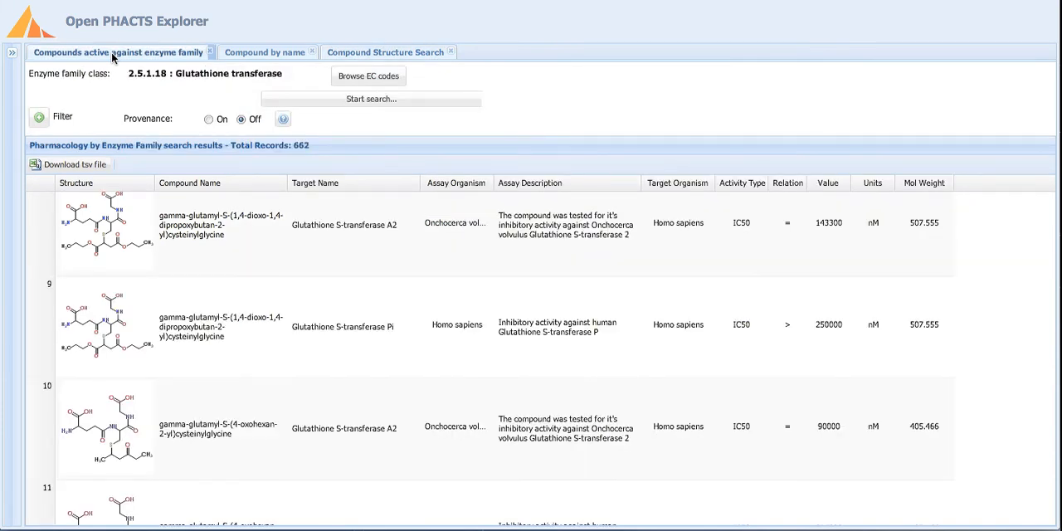
pyautogui.rightClick(360, 303)
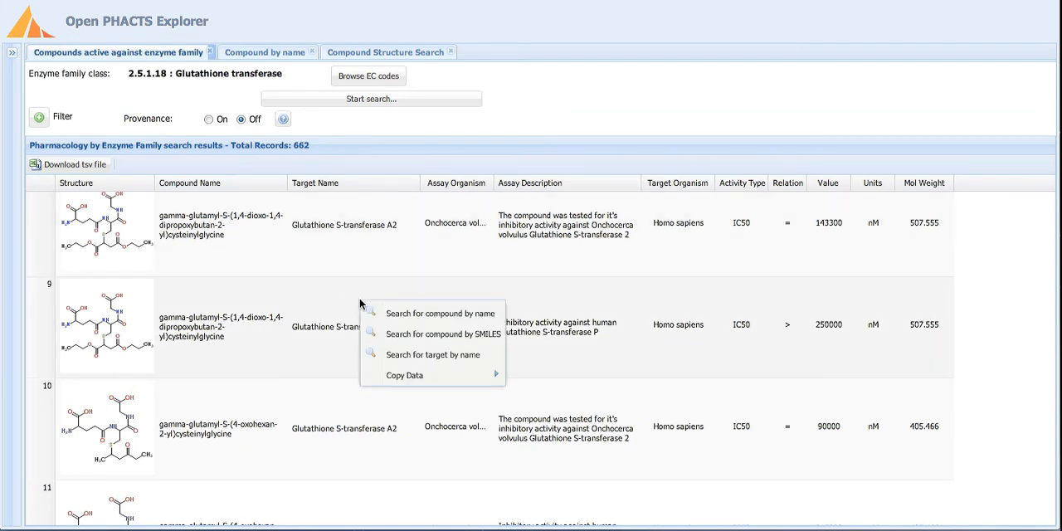
pyautogui.moveTo(454, 384)
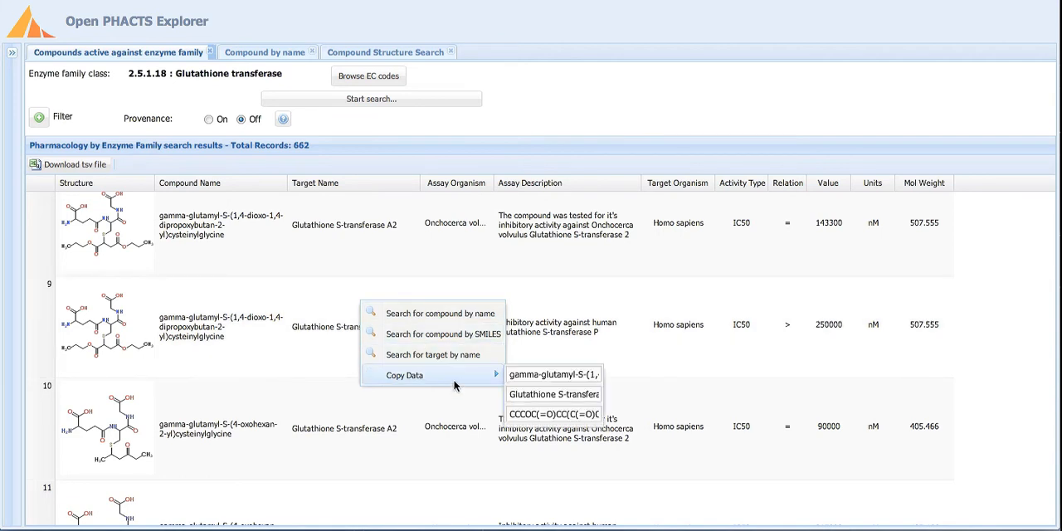
pyautogui.click(529, 377)
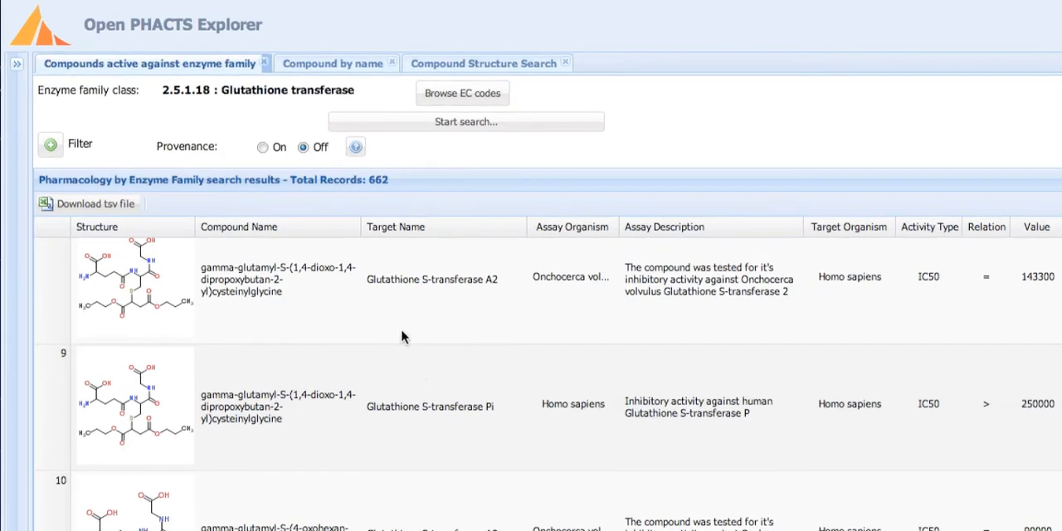
# Add an activity filter to the enzyme family search for IC50 <= 100 nanomolar.
pyautogui.click(51, 146)
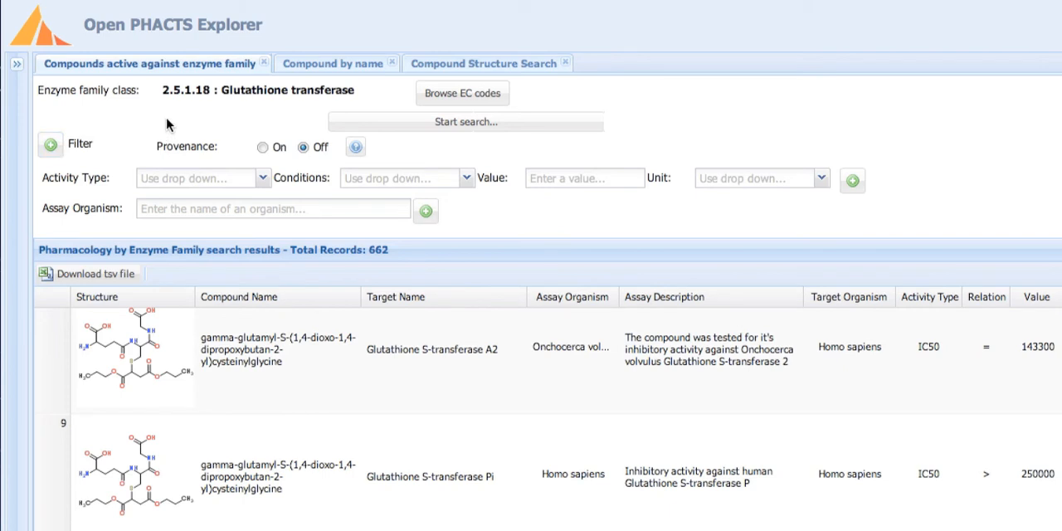
pyautogui.click(262, 179)
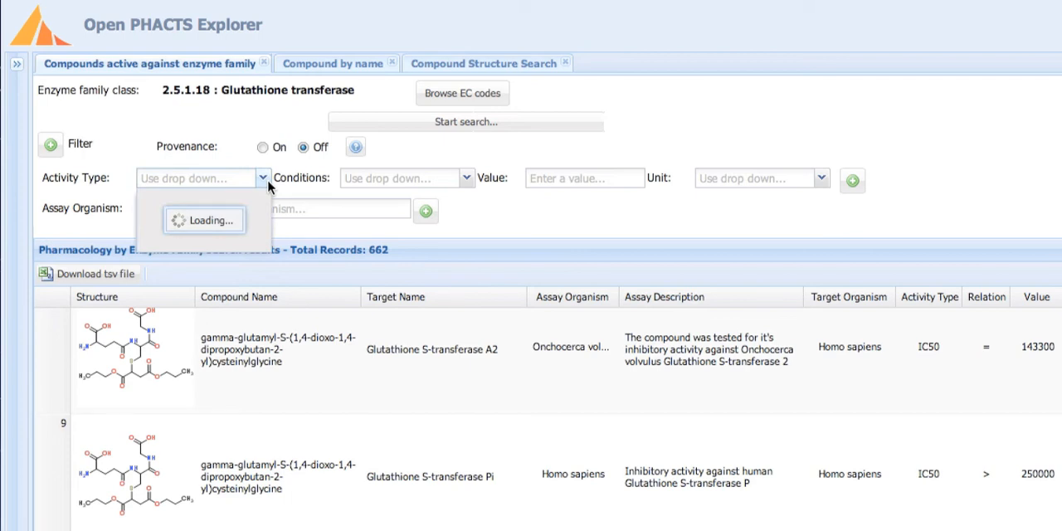
pyautogui.click(220, 215)
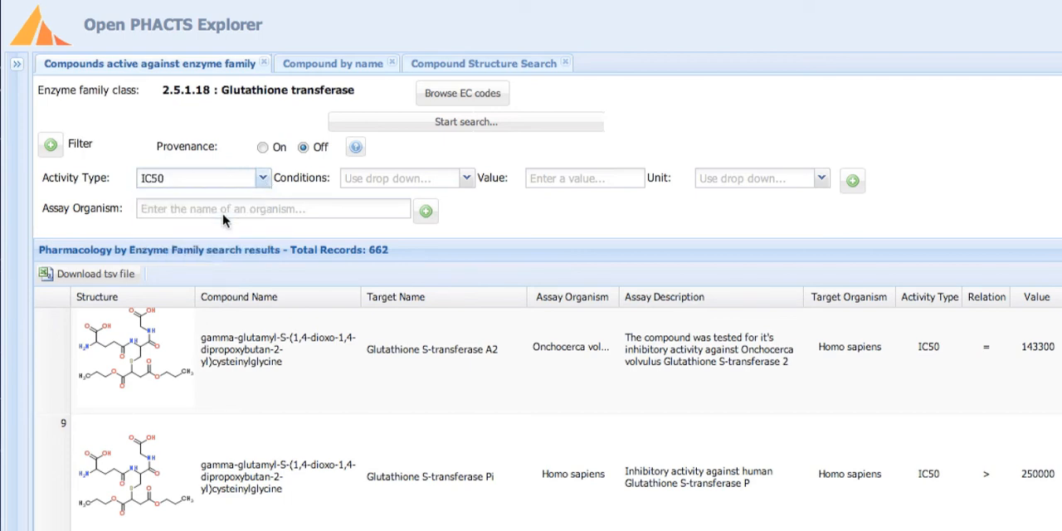
pyautogui.click(467, 179)
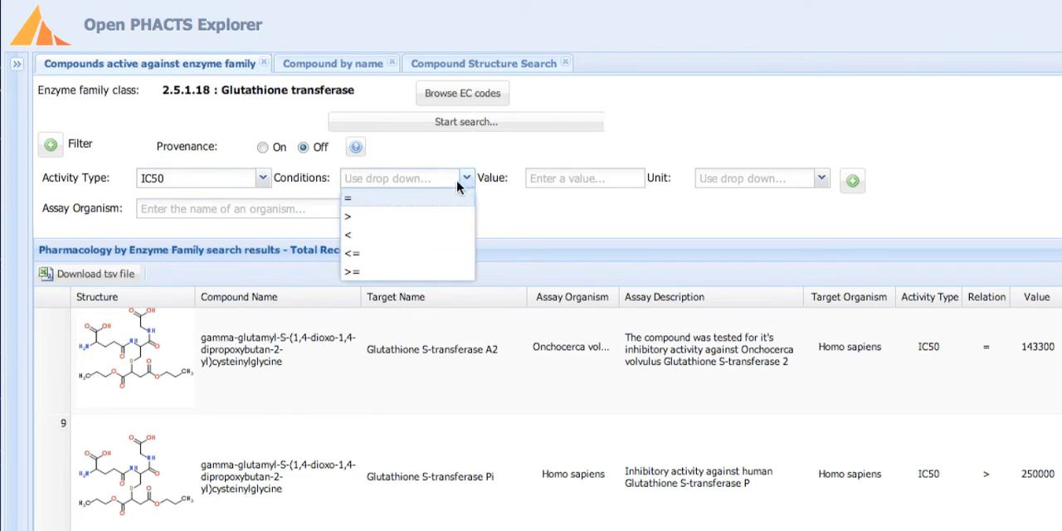
pyautogui.click(391, 253)
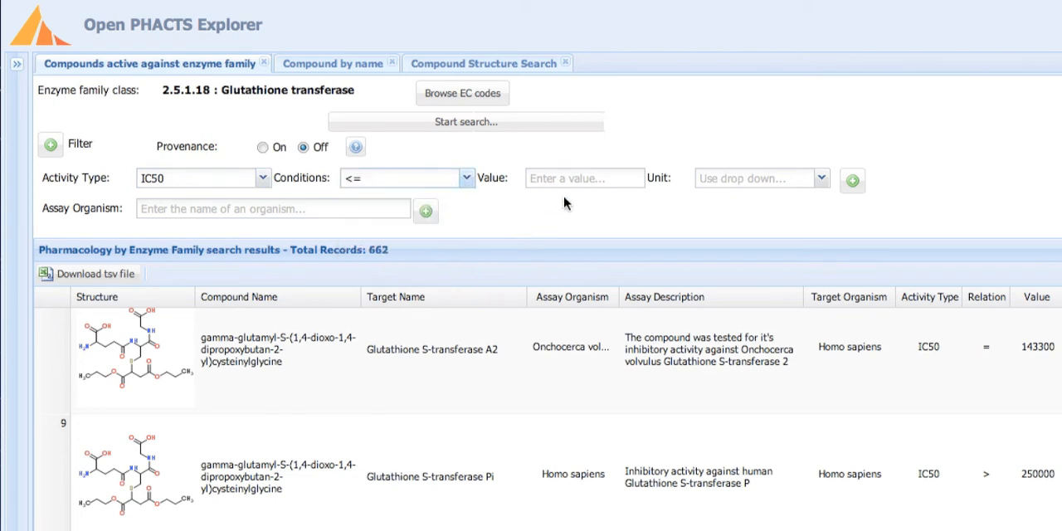
pyautogui.click(541, 181)
pyautogui.write('100')
pyautogui.click(821, 179)
pyautogui.click(766, 237)
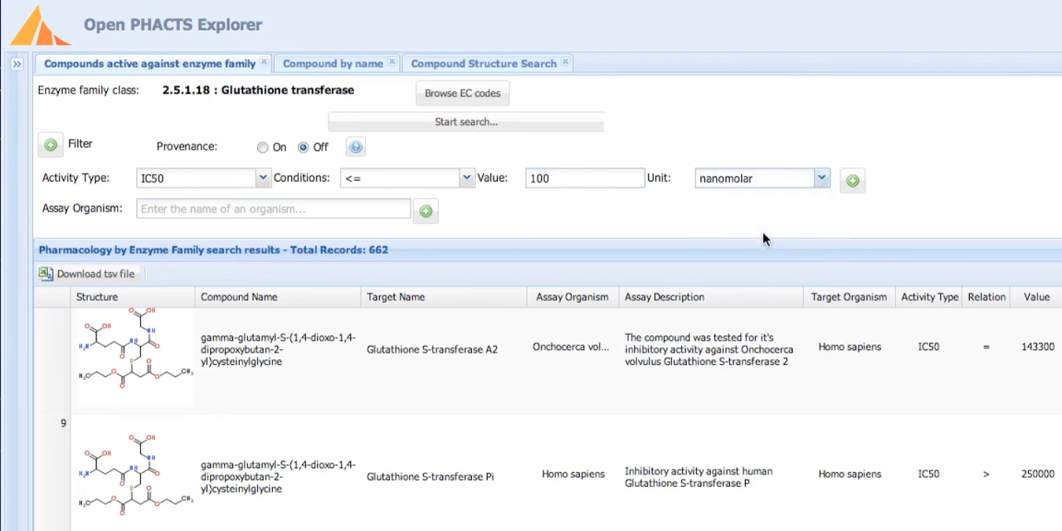
pyautogui.click(853, 183)
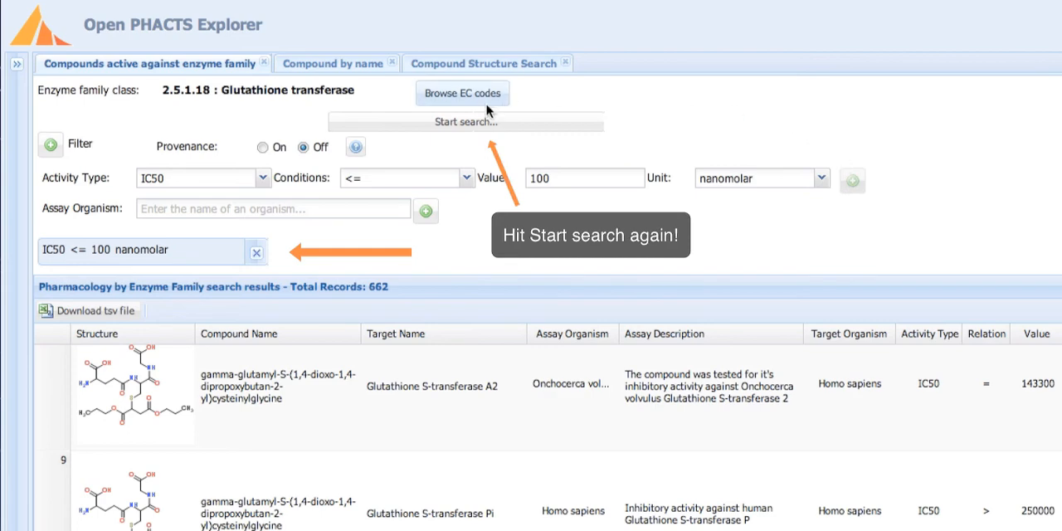
# Rerun the enzyme family search with the activity filter and sort the results by Mol Weight in ascending order.
pyautogui.click(459, 122)
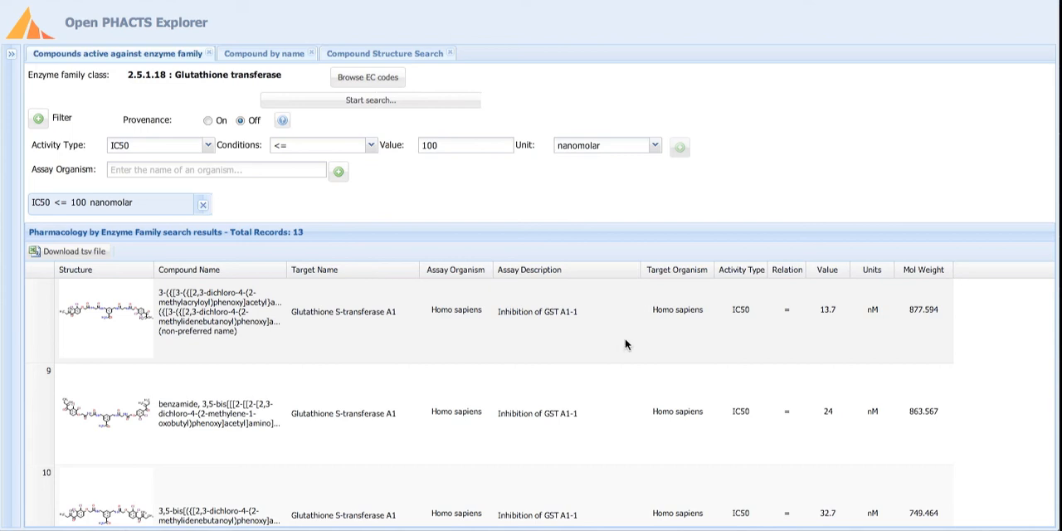
pyautogui.click(949, 271)
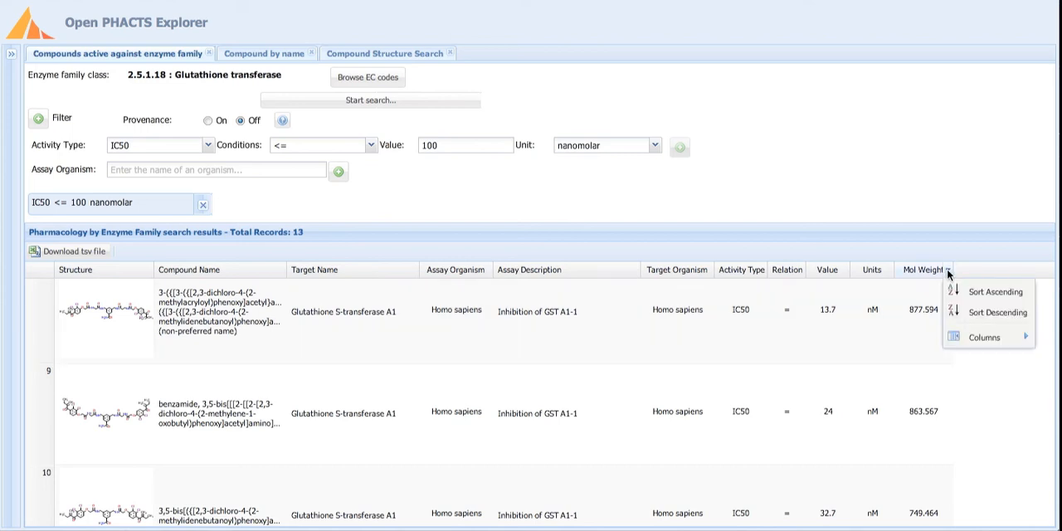
pyautogui.click(965, 296)
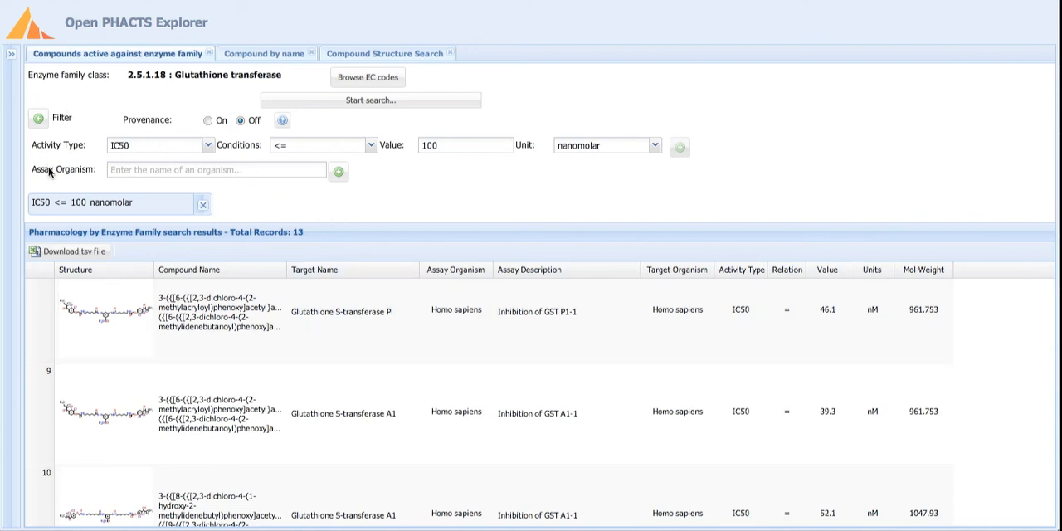
# Add an assay organism filter for Homo sapiens, rerun the search and look through the filtered records.
pyautogui.click(156, 171)
pyautogui.write('homo')
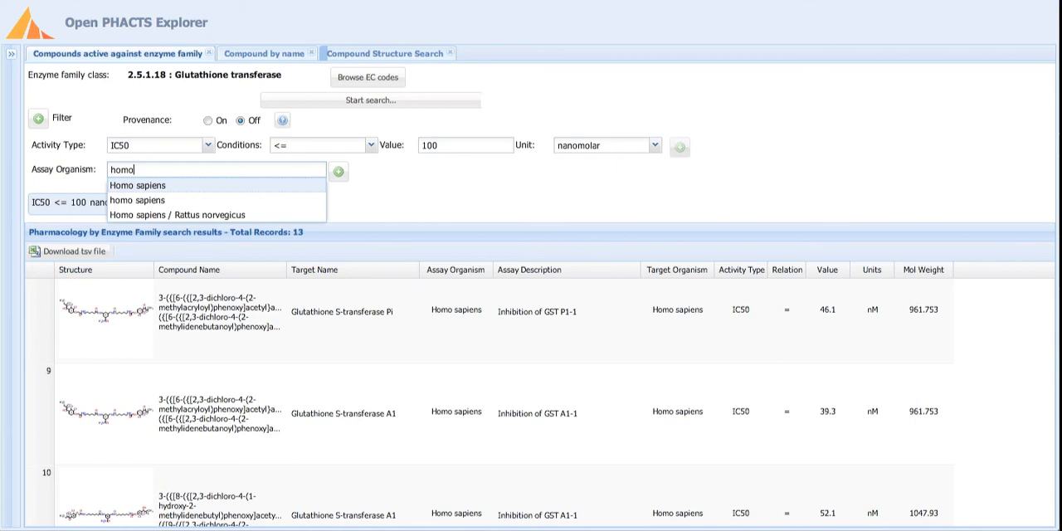
pyautogui.click(158, 186)
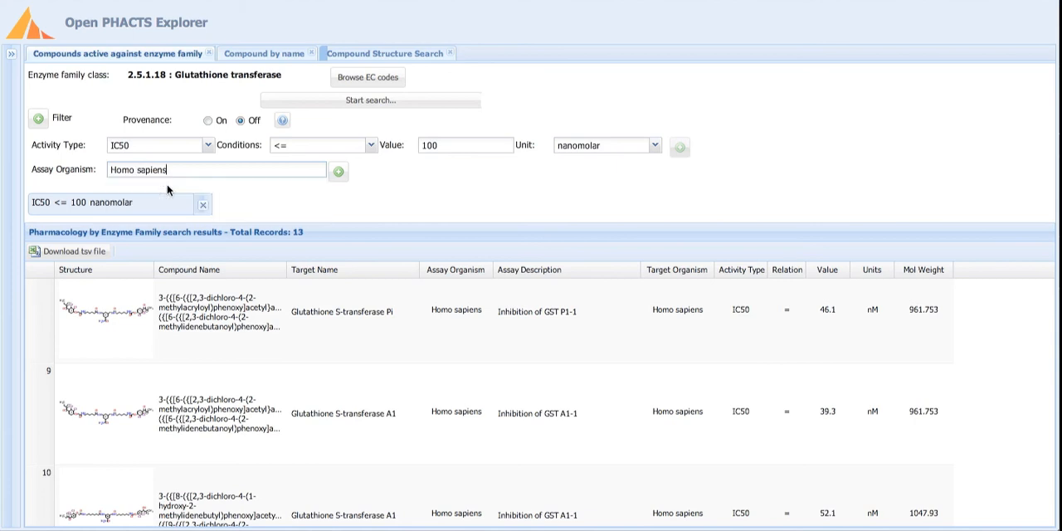
pyautogui.click(337, 174)
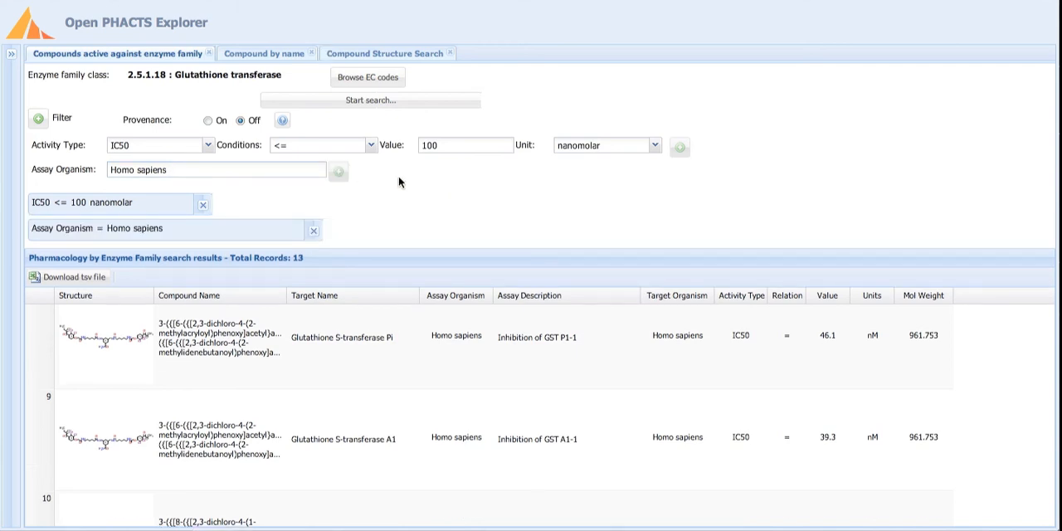
pyautogui.click(403, 103)
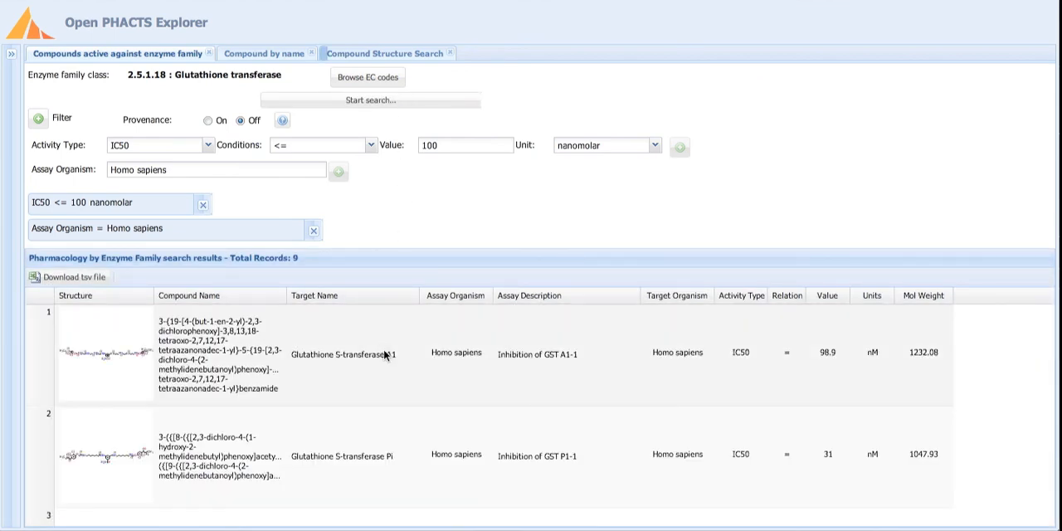
pyautogui.scroll(-3, 386, 355)
pyautogui.scroll(3, 384, 358)
# Remove the assay organism and IC50 filters and rerun the glutathione transferase search.
pyautogui.click(314, 232)
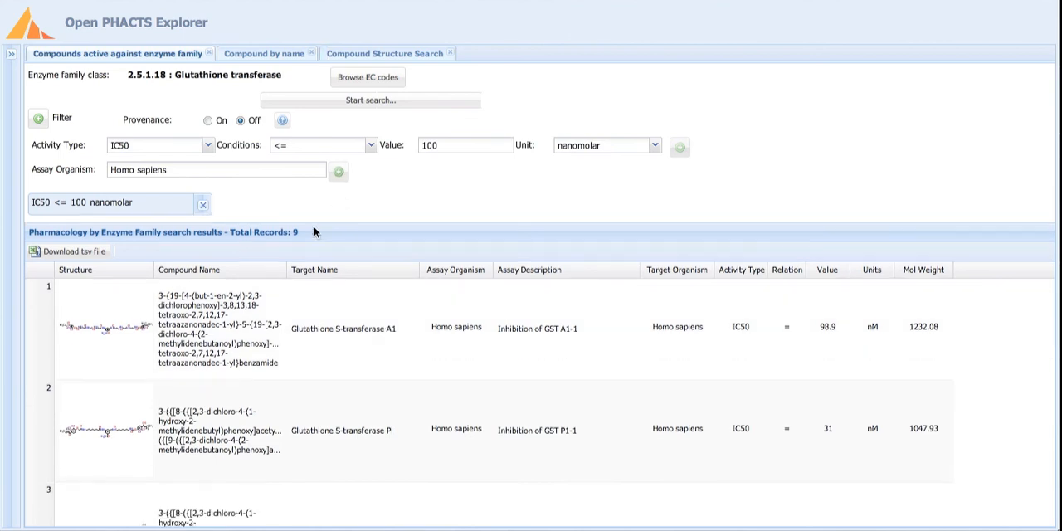
pyautogui.click(202, 205)
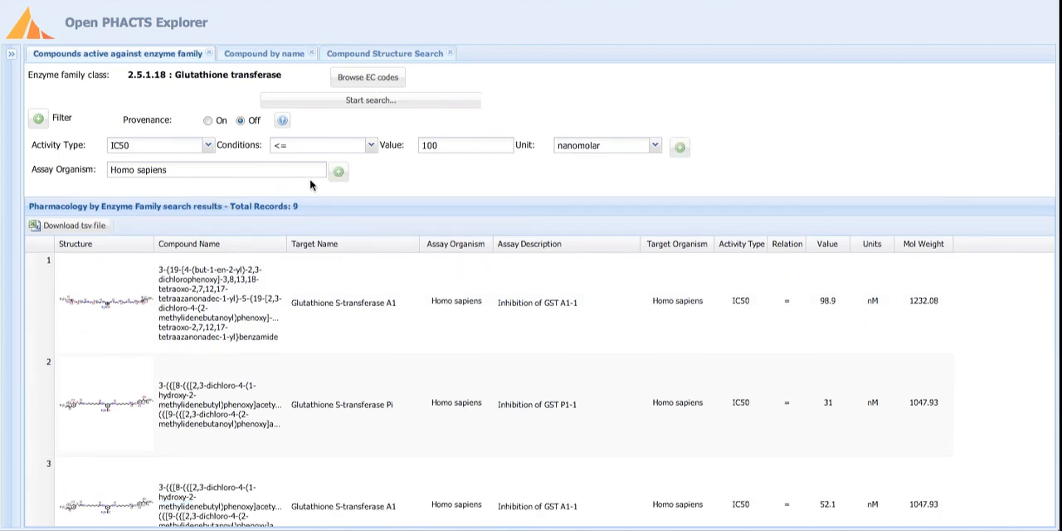
pyautogui.click(385, 103)
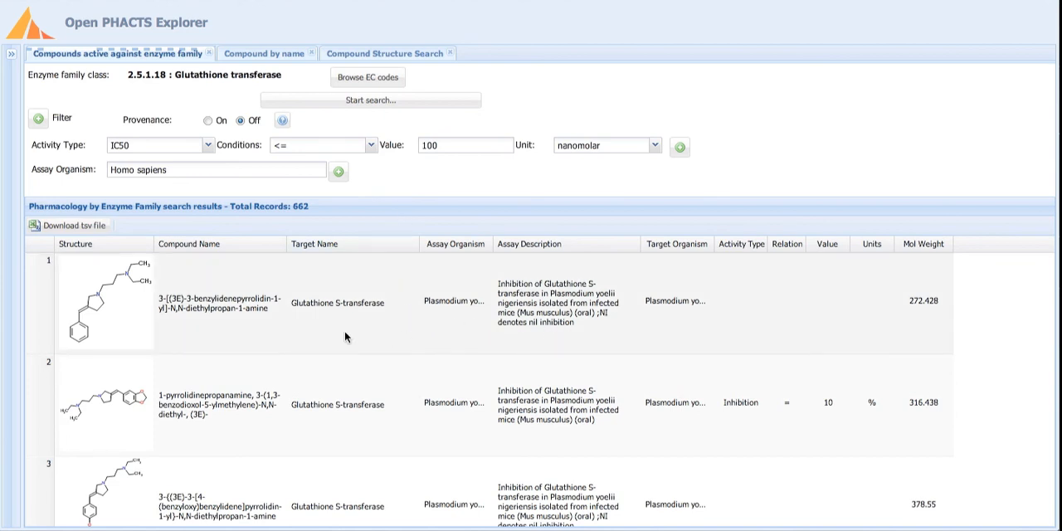
# View the ChemSpider compound details of the first record, then close them.
pyautogui.doubleClick(345, 336)
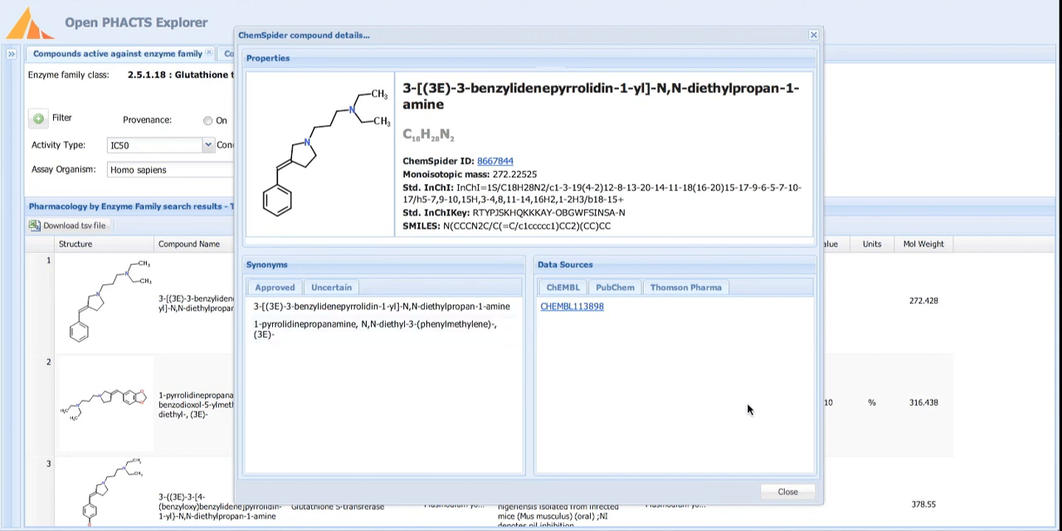
pyautogui.click(786, 490)
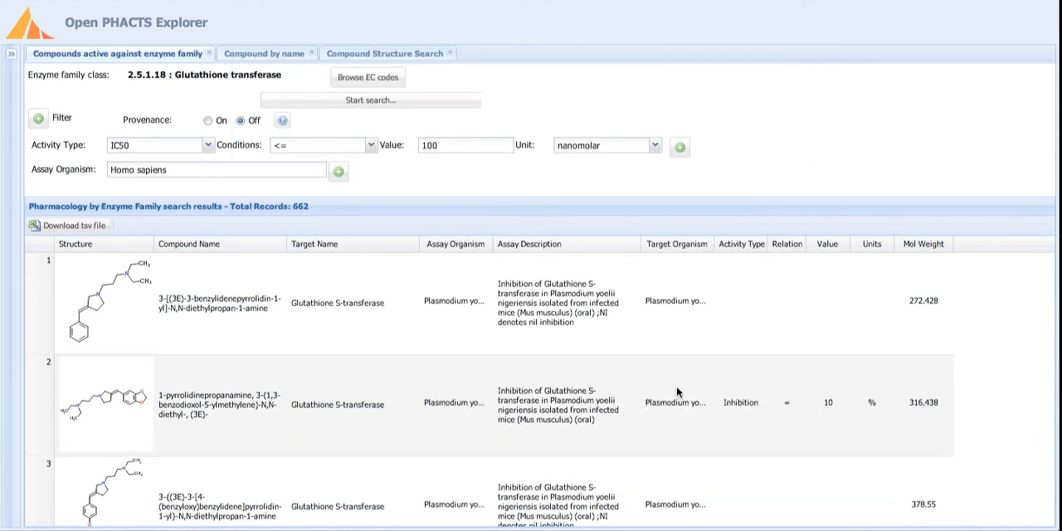